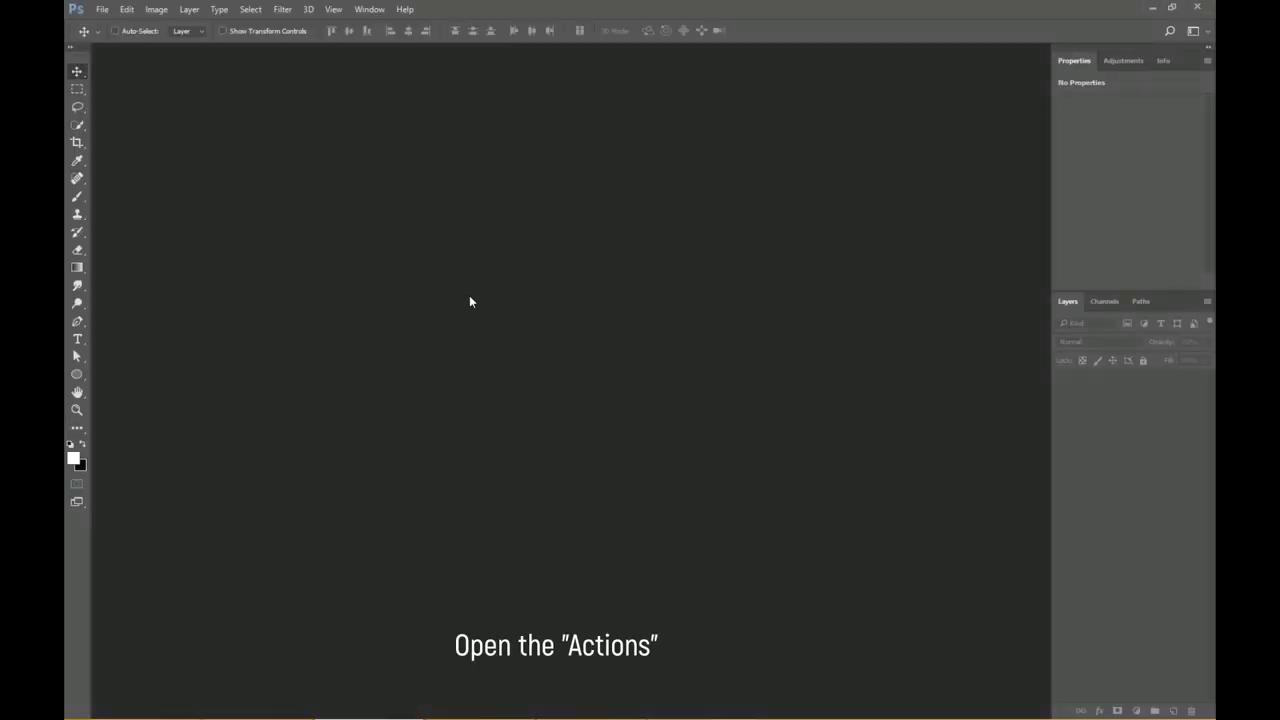
Step: Show the Actions panel and load all three Burning Torch files, with Right and Left Direction actions
left_click(369, 9)
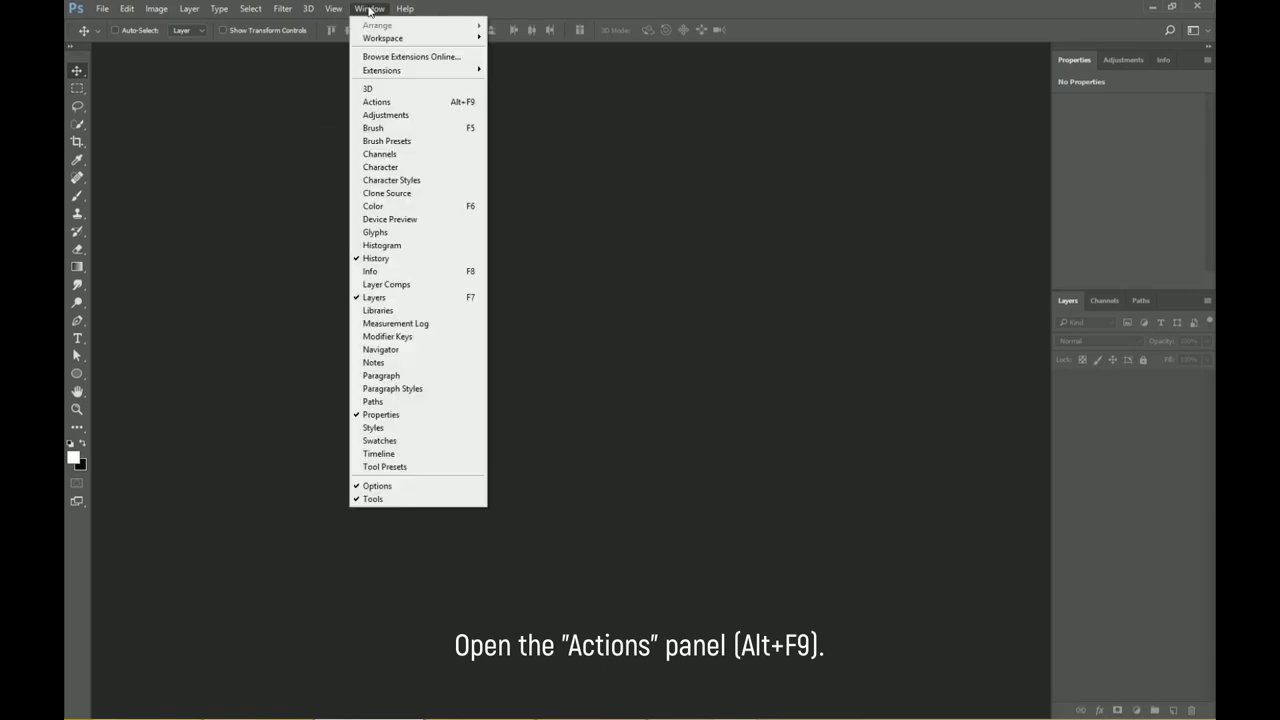
left_click(418, 104)
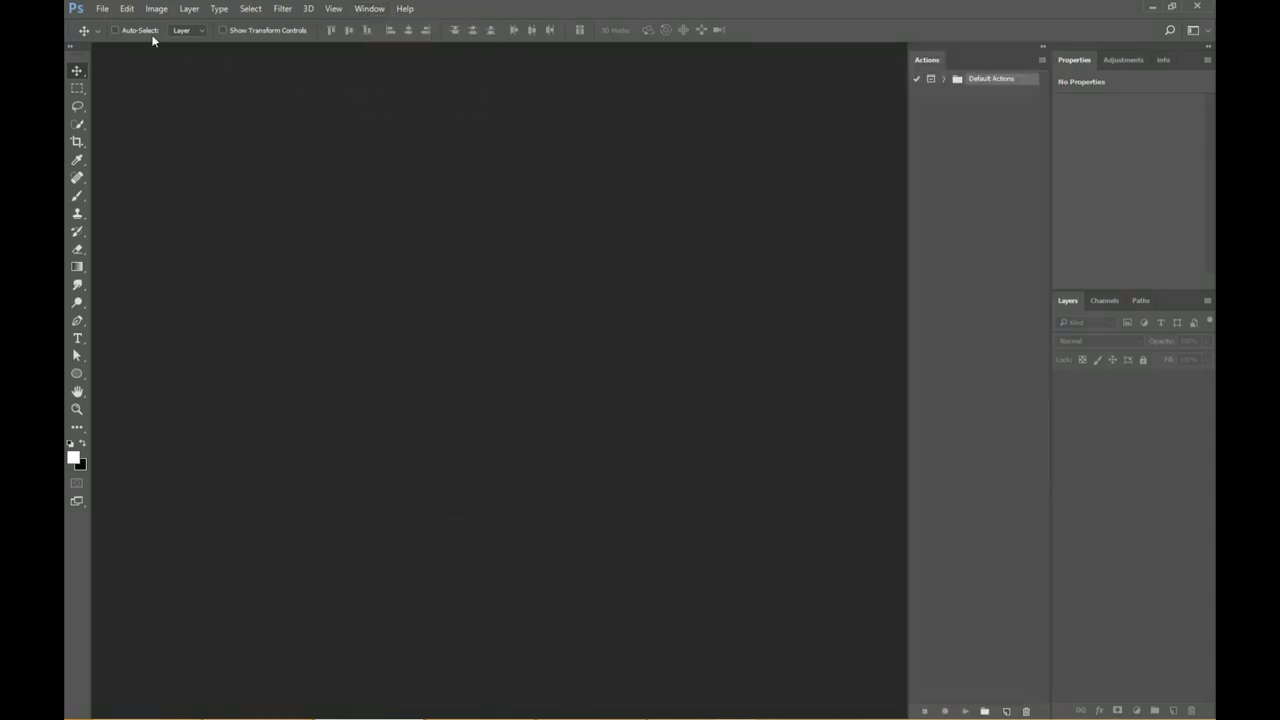
left_click(102, 9)
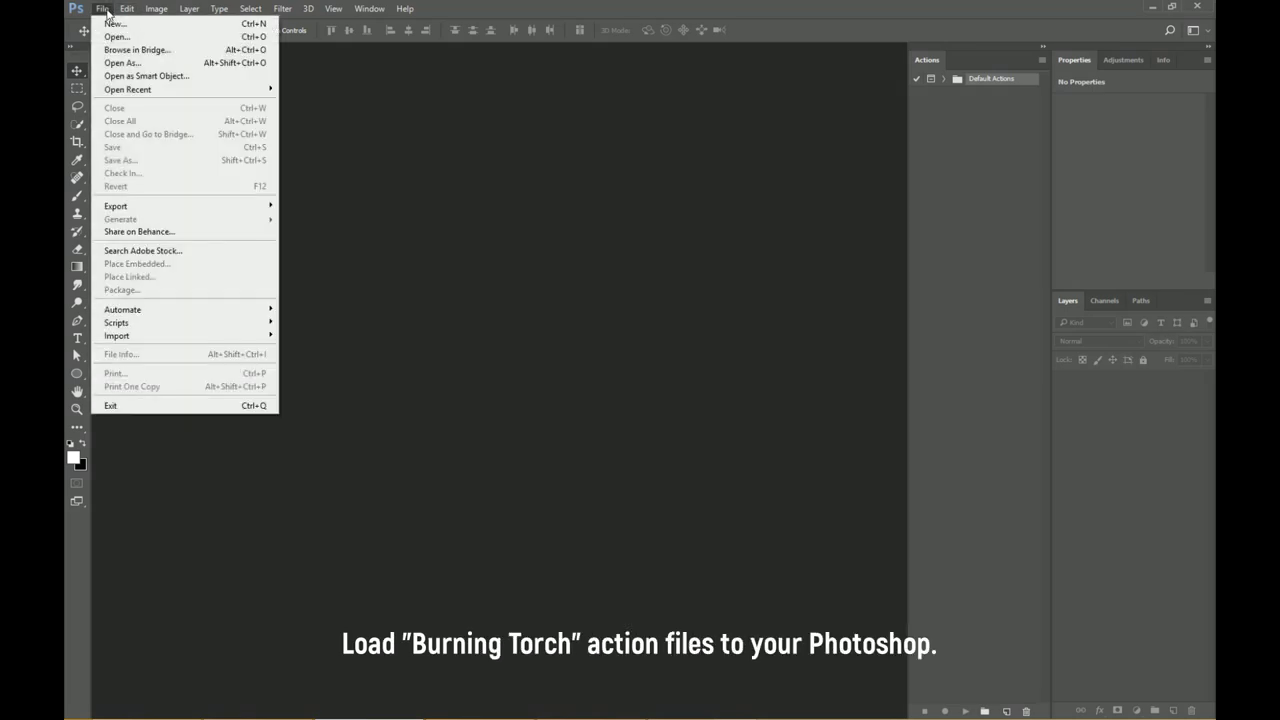
left_click(170, 38)
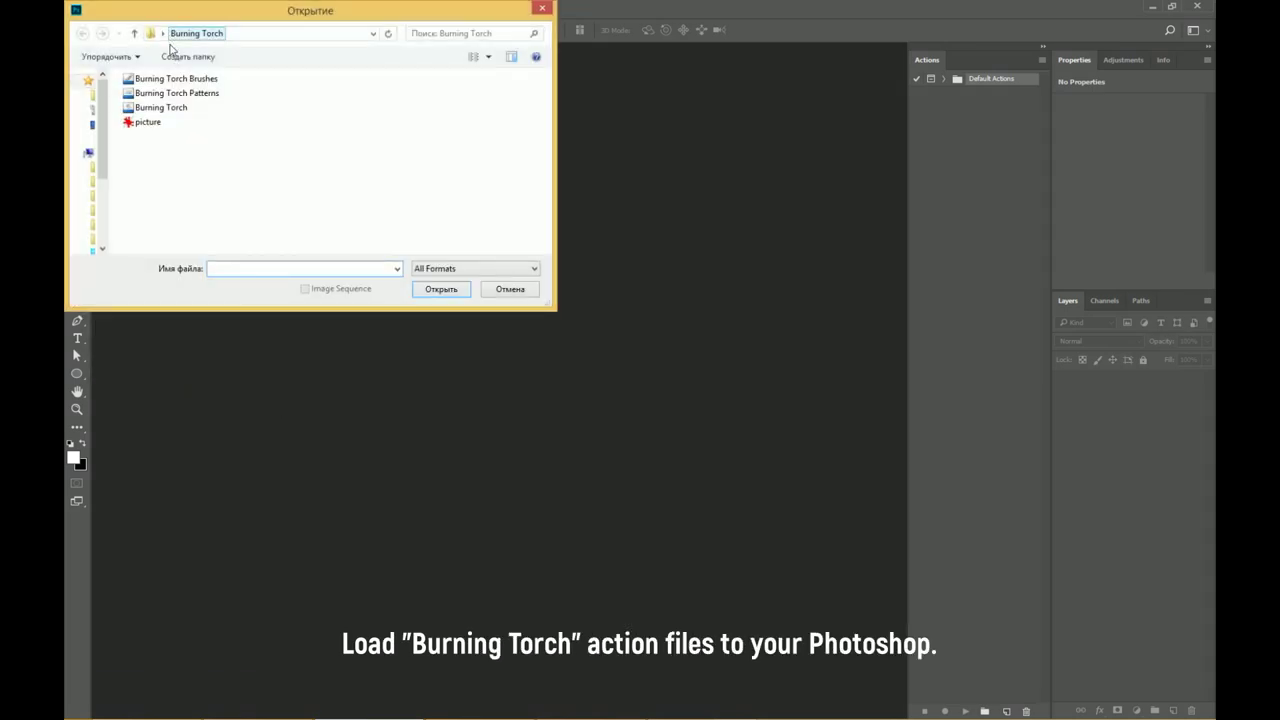
left_click(174, 108)
left_click(178, 80, "shift")
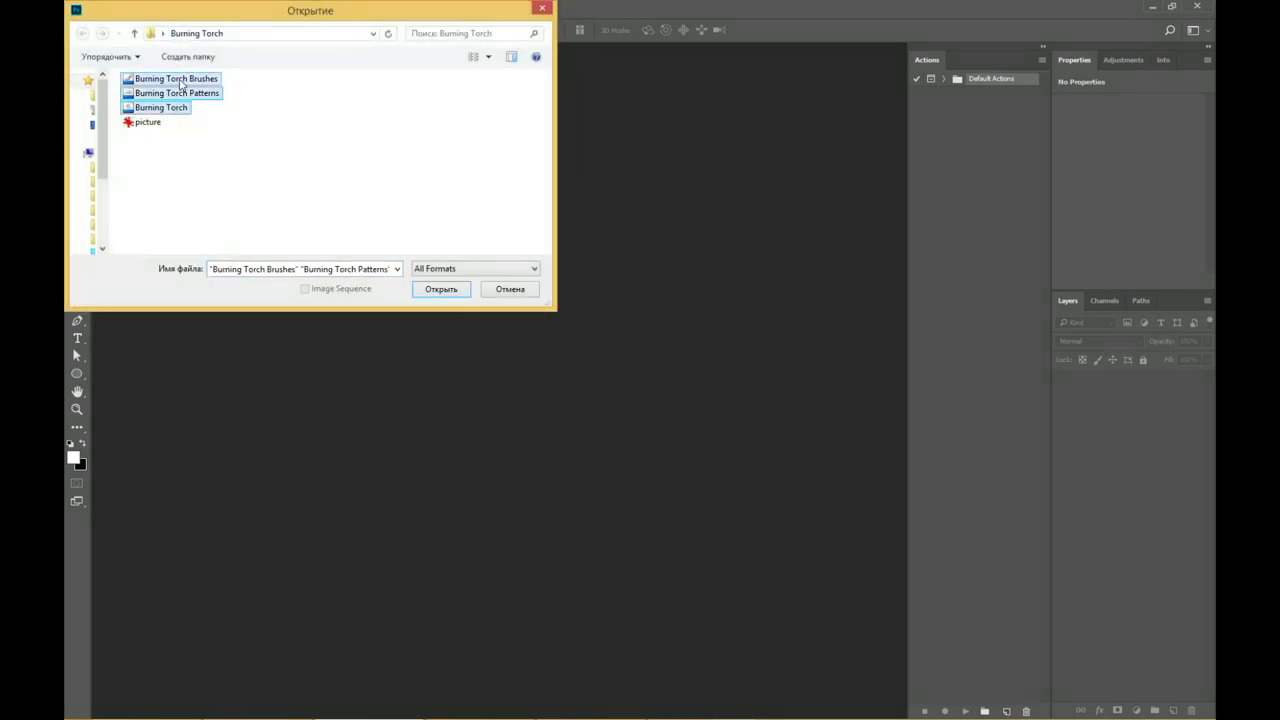
left_click(441, 289)
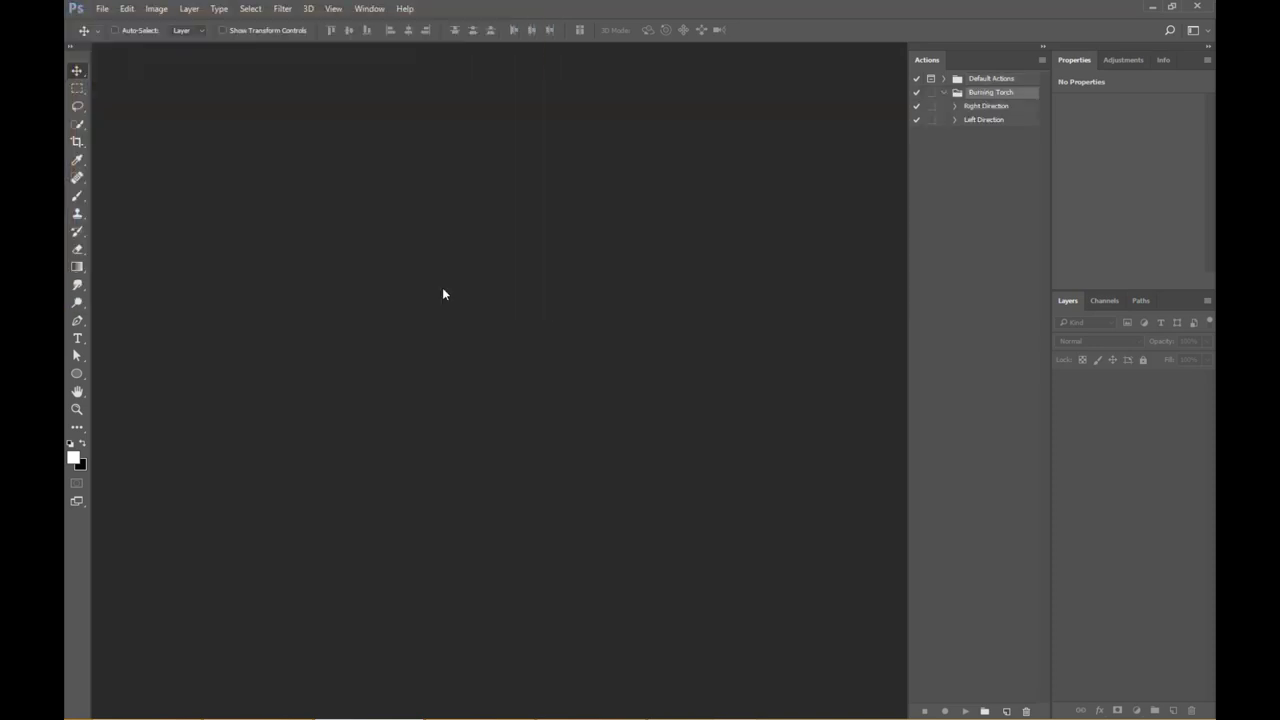
left_click(986, 107)
left_click(986, 121)
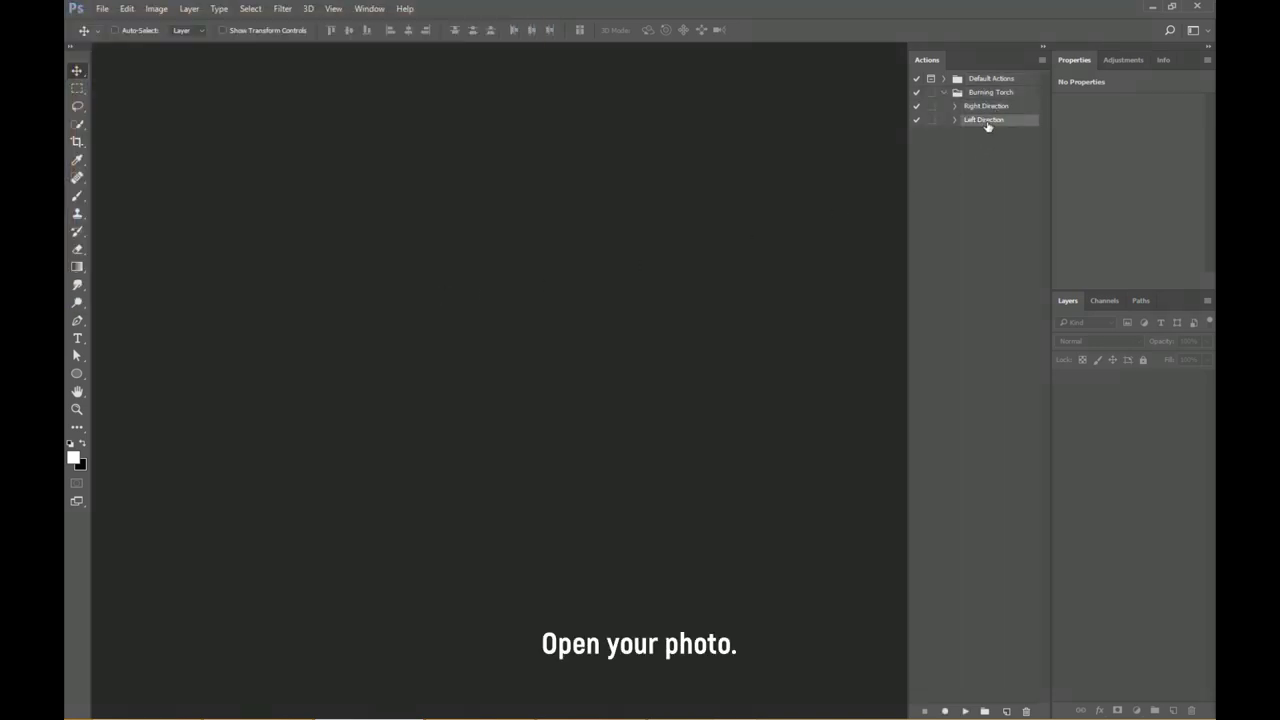
Step: Open the basketball player photo, picture.psd
left_click(100, 10)
left_click(110, 37)
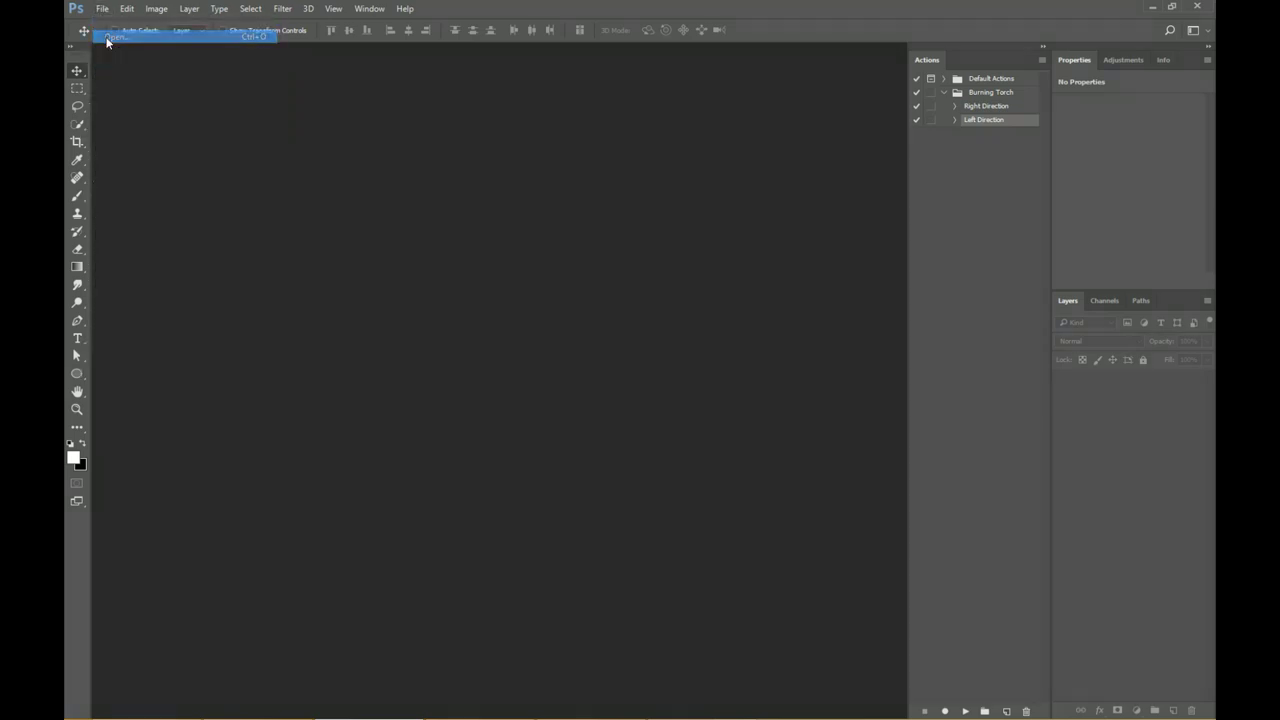
left_click(148, 122)
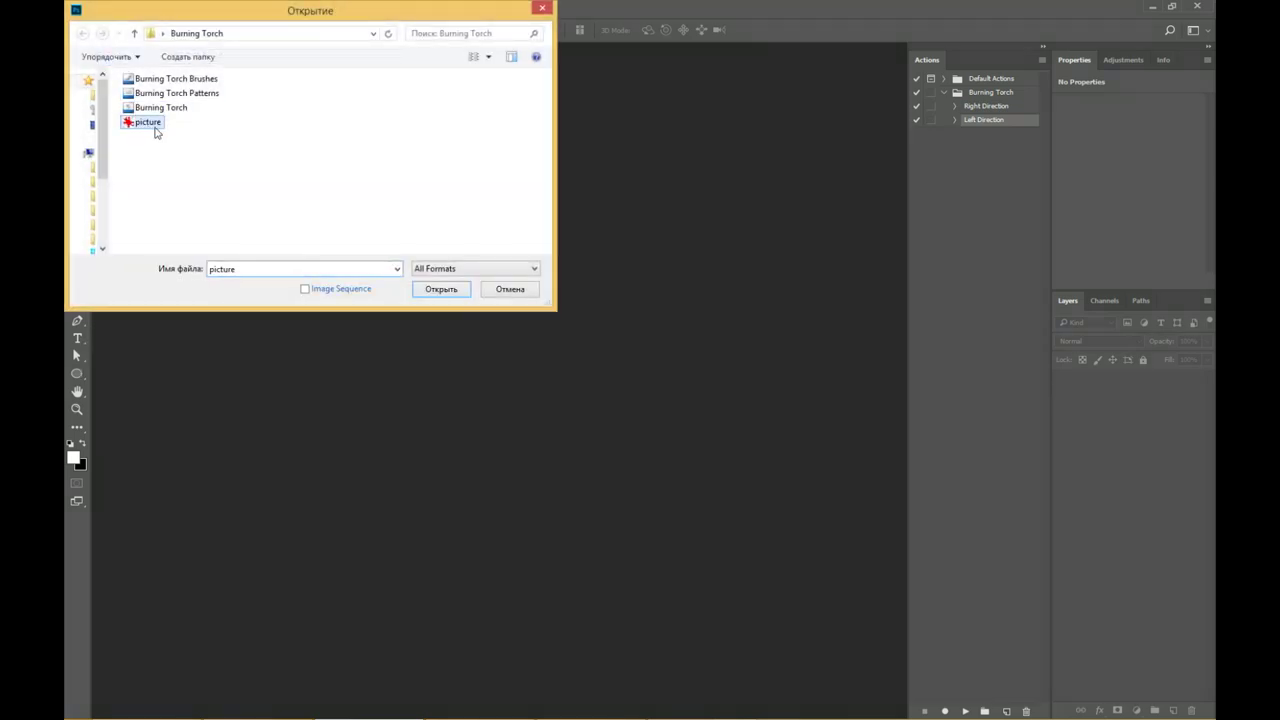
left_click(450, 293)
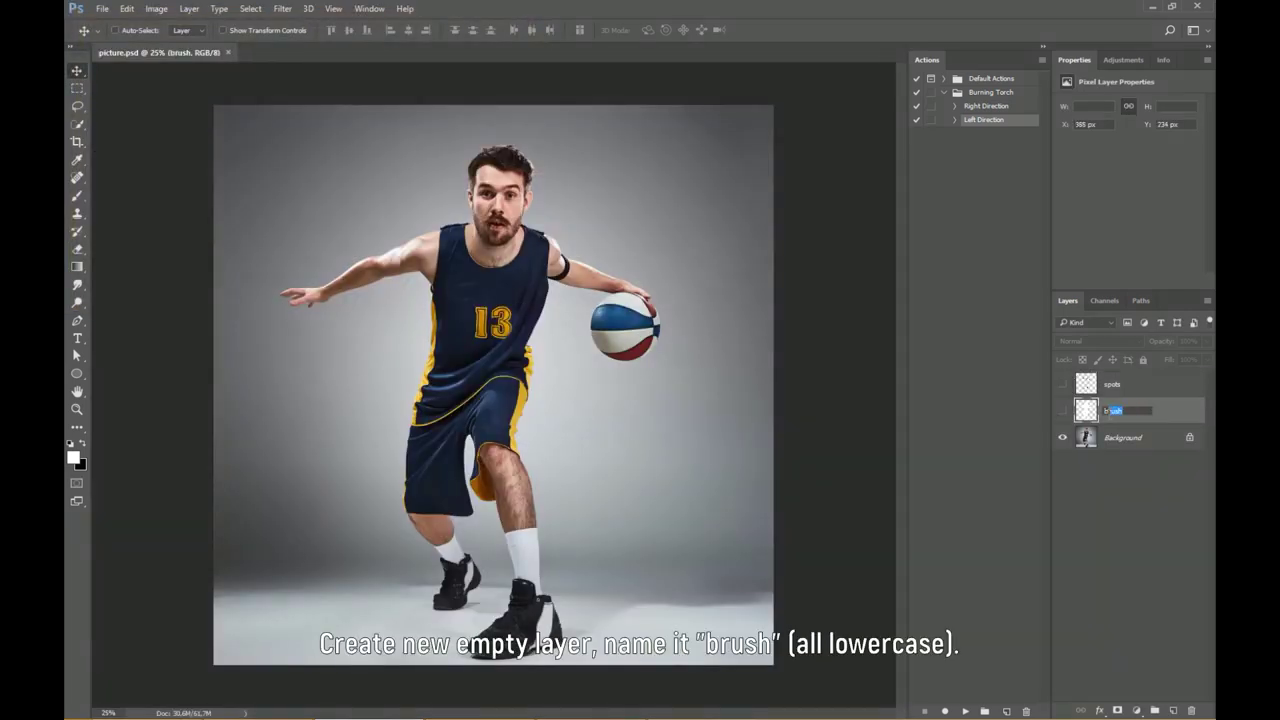
Step: Name the empty layer 'brush', show its white silhouette, and check the spots layer
key("Return")
left_click(1063, 411)
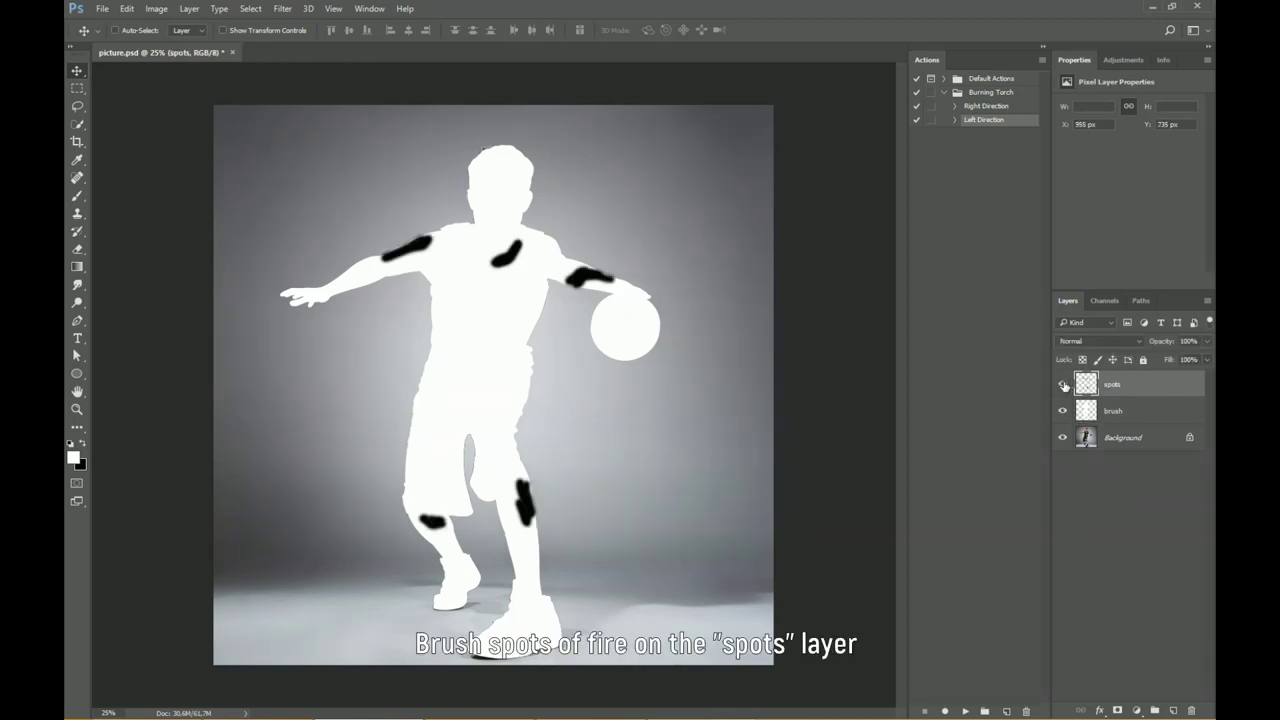
left_click(1063, 385)
left_click(1063, 385)
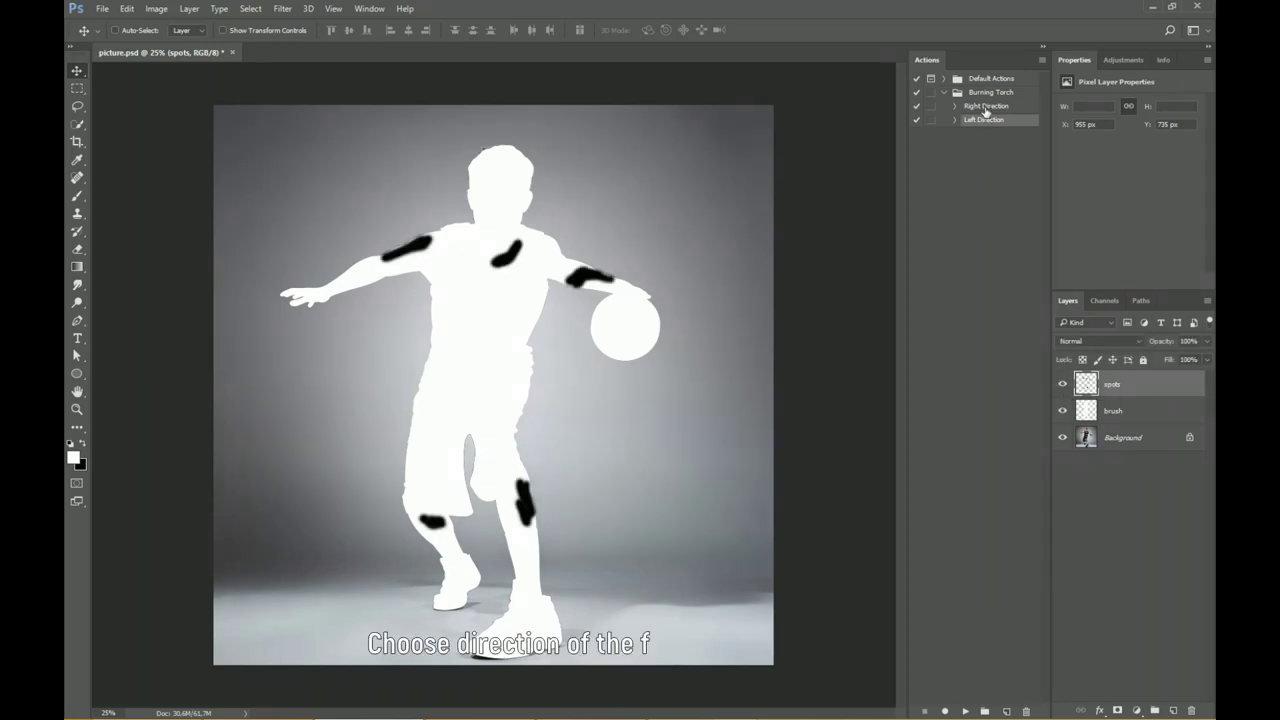
Step: Play the Right Direction action to set the player's shoulders, arms and knees ablaze
left_click(986, 106)
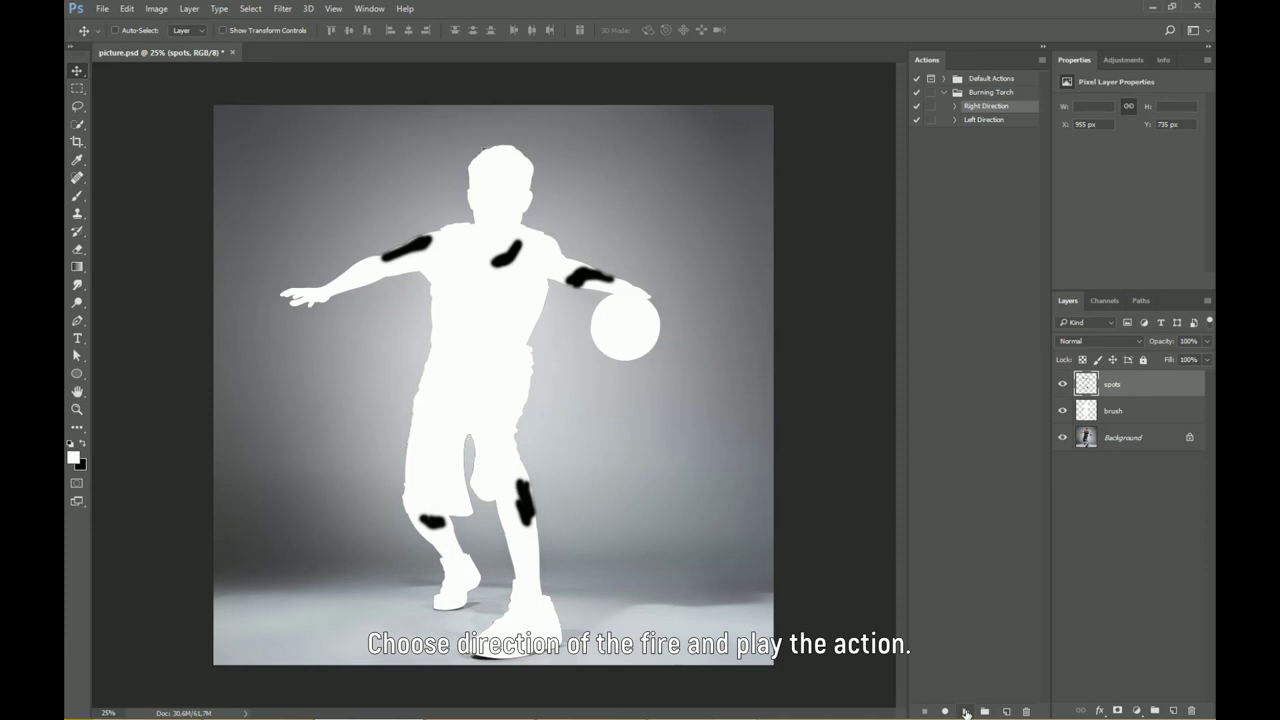
left_click(966, 712)
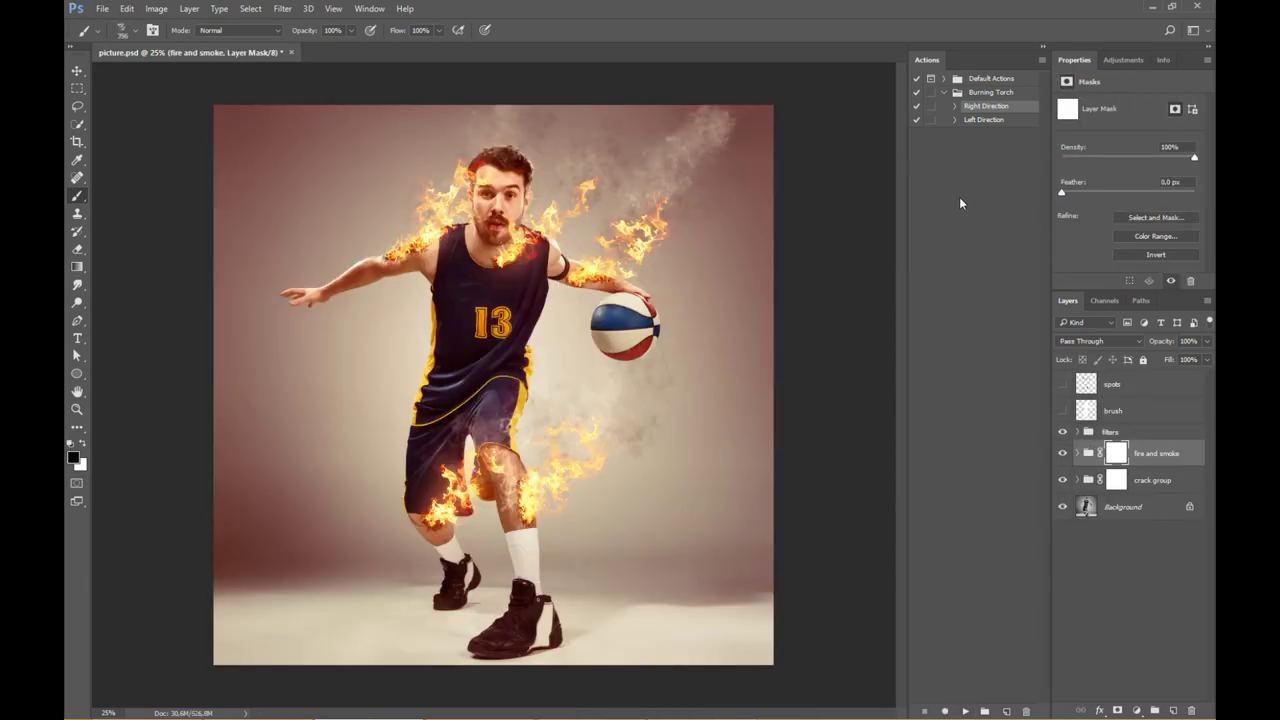
Step: Zoom to about 49% and pan down to the legs to inspect the knee flames
key("v")
mouse_move(614, 267)
left_mouse_down()
mouse_move(659, 278)
mouse_move(643, 436)
mouse_move(681, 323)
left_mouse_up()
scroll(643, 436, "down", 5)
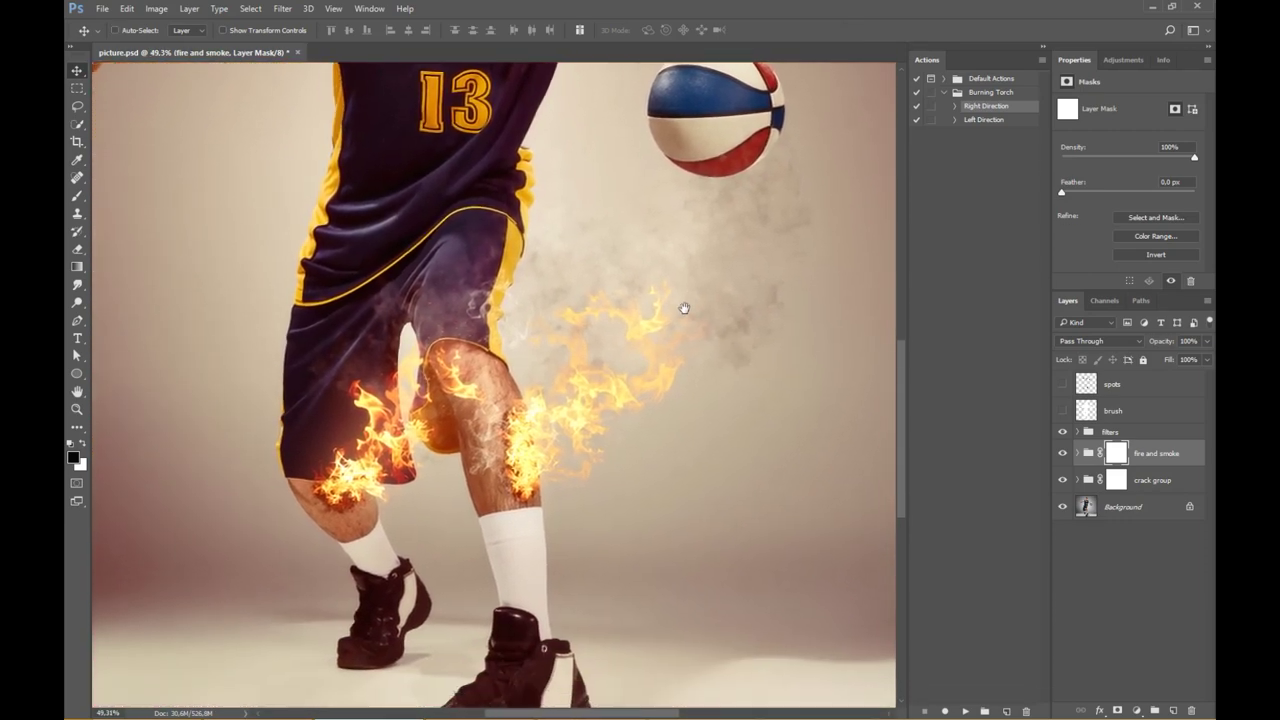
mouse_move(602, 382)
left_mouse_down()
mouse_move(610, 372)
mouse_move(632, 506)
mouse_move(677, 563)
mouse_move(680, 617)
mouse_move(625, 620)
mouse_move(631, 394)
left_mouse_up()
left_click_drag(785, 497, 818, 455)
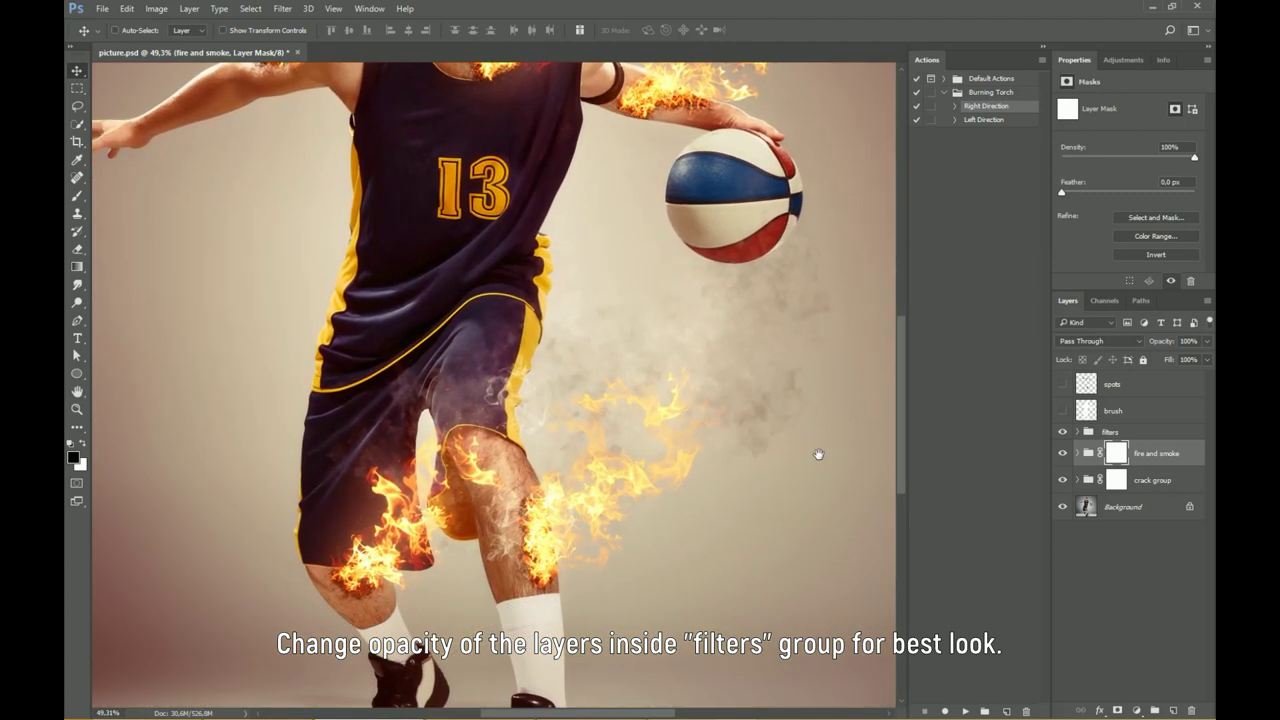
left_click(1062, 432)
left_click(1062, 432)
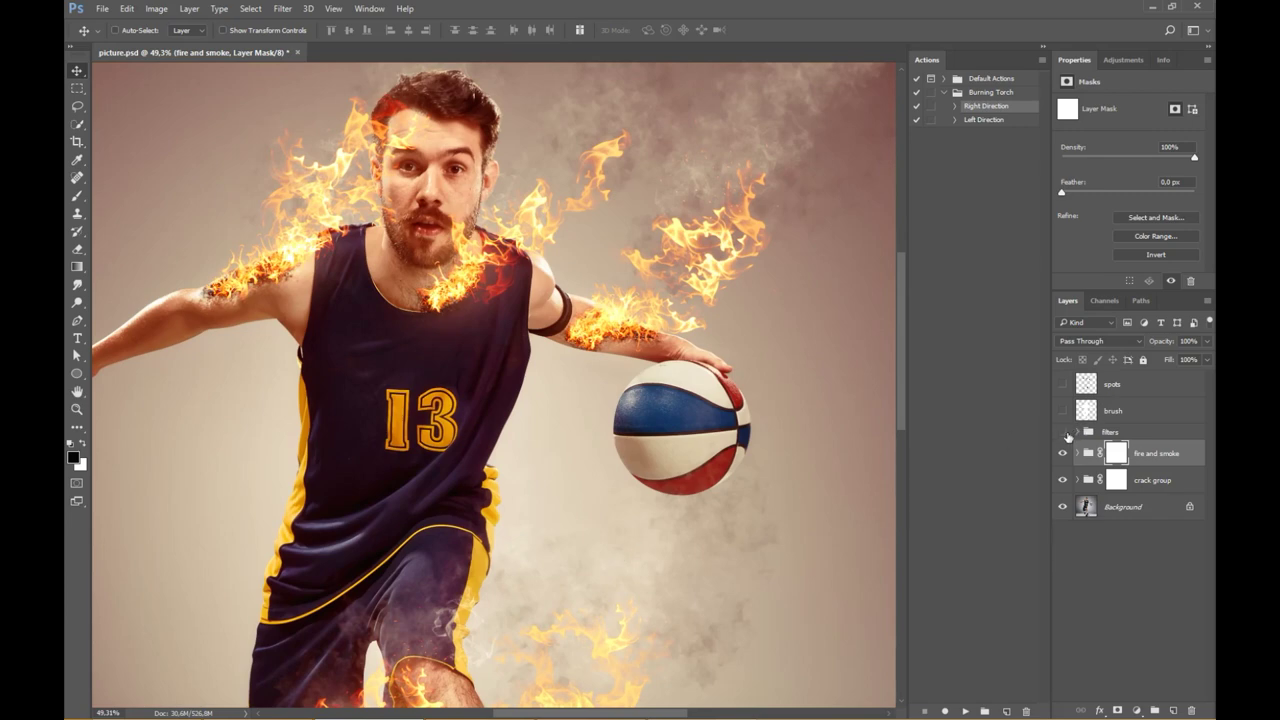
left_click(1065, 434)
left_click(1076, 432)
left_click(1063, 454)
left_click(1063, 455)
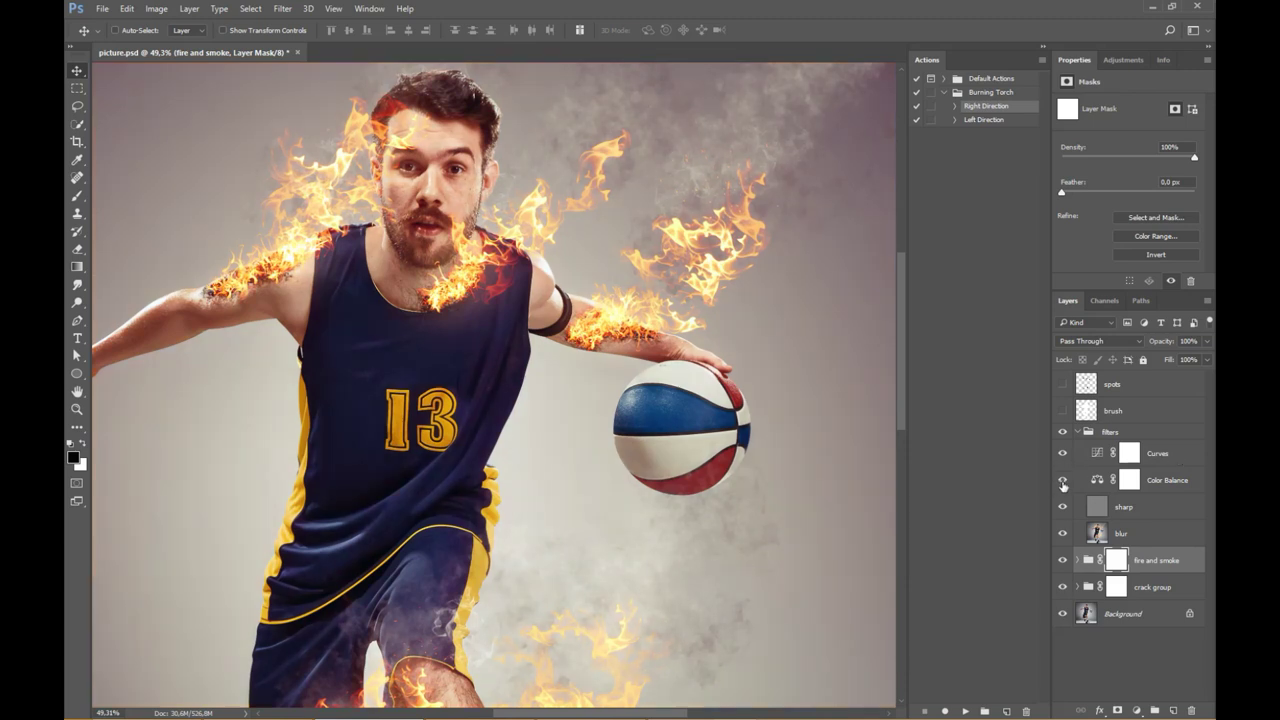
left_click(1155, 482)
left_click(1205, 342)
left_click_drag(1177, 362, 1175, 363)
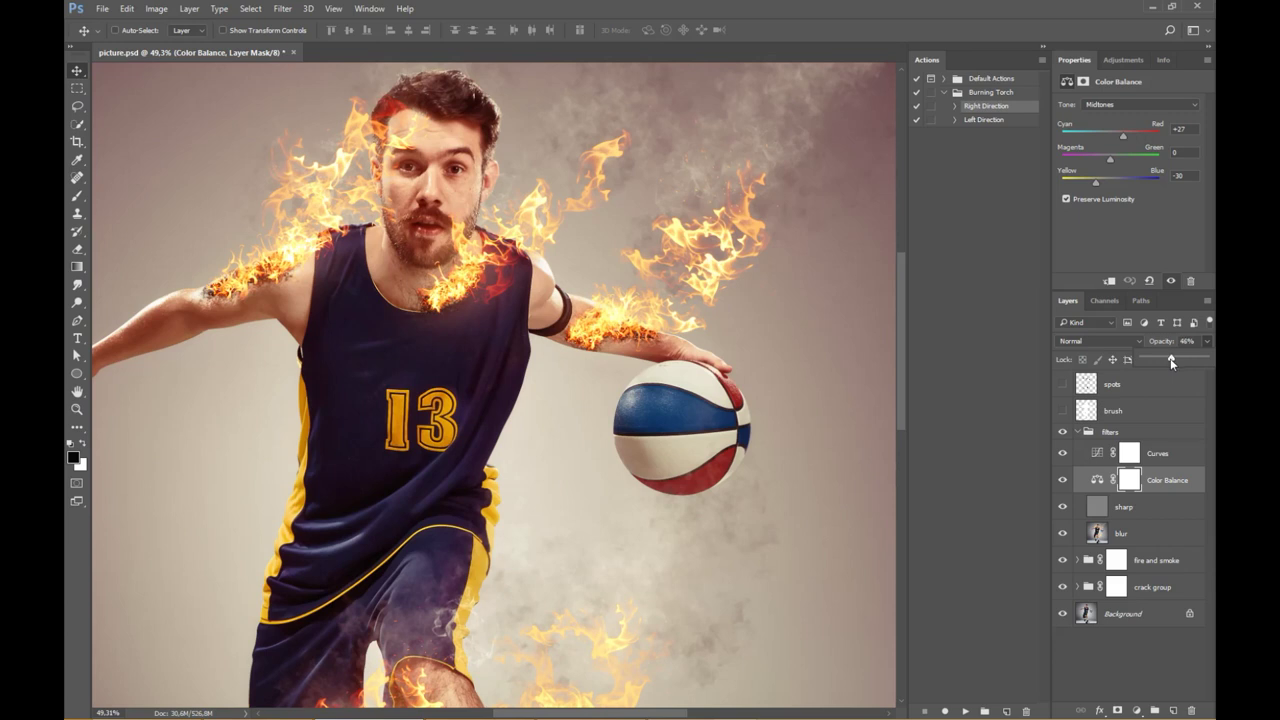
left_click(1188, 453)
left_click(1205, 342)
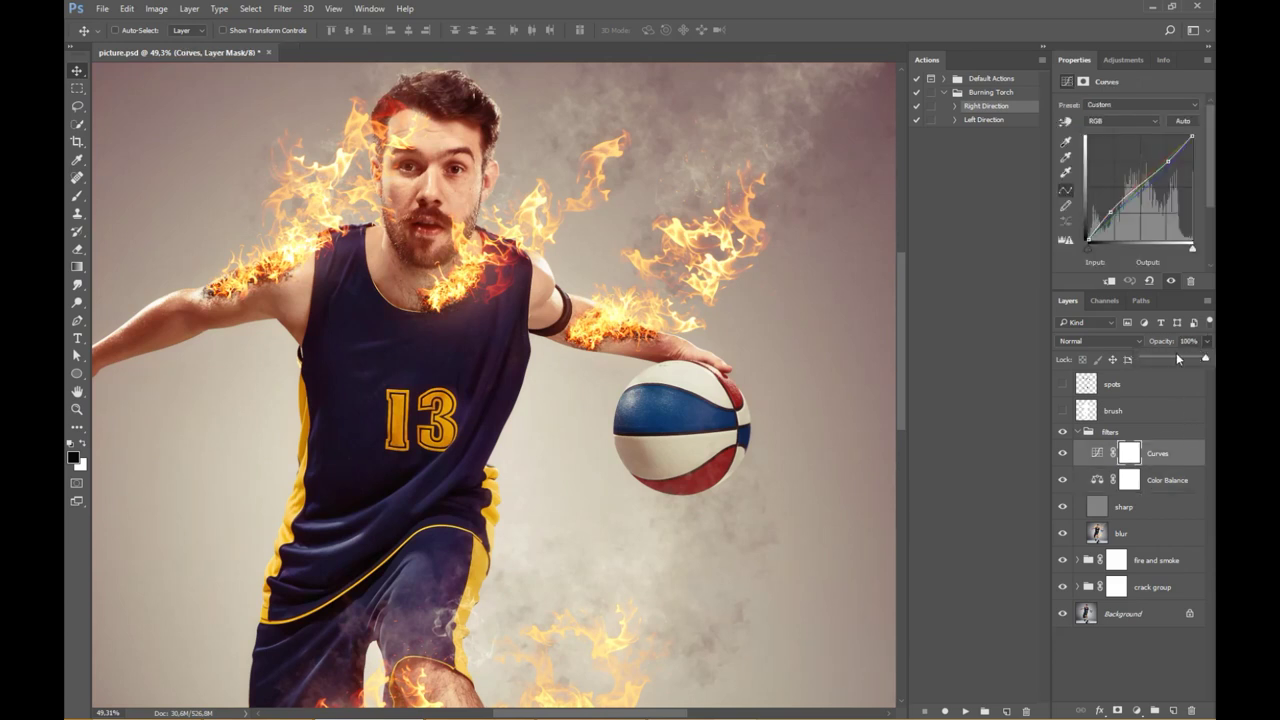
left_click_drag(1170, 357, 1205, 357)
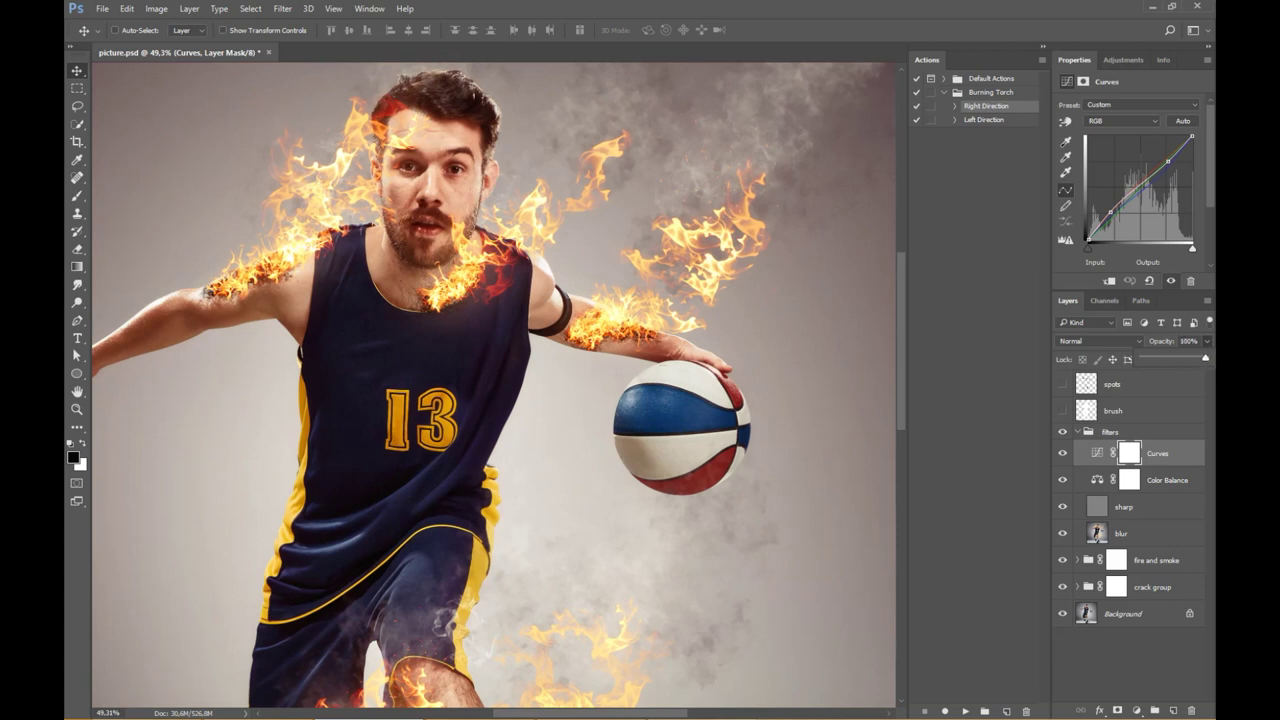
left_click(1097, 453)
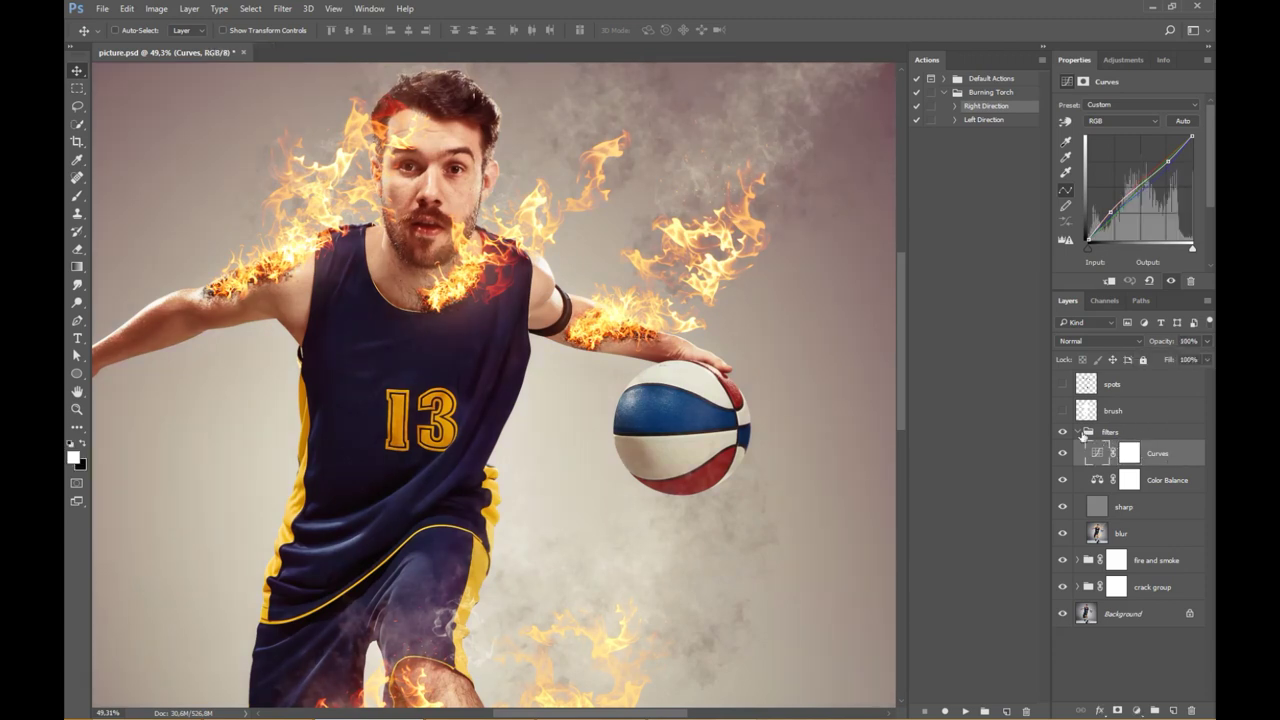
left_click(1077, 433)
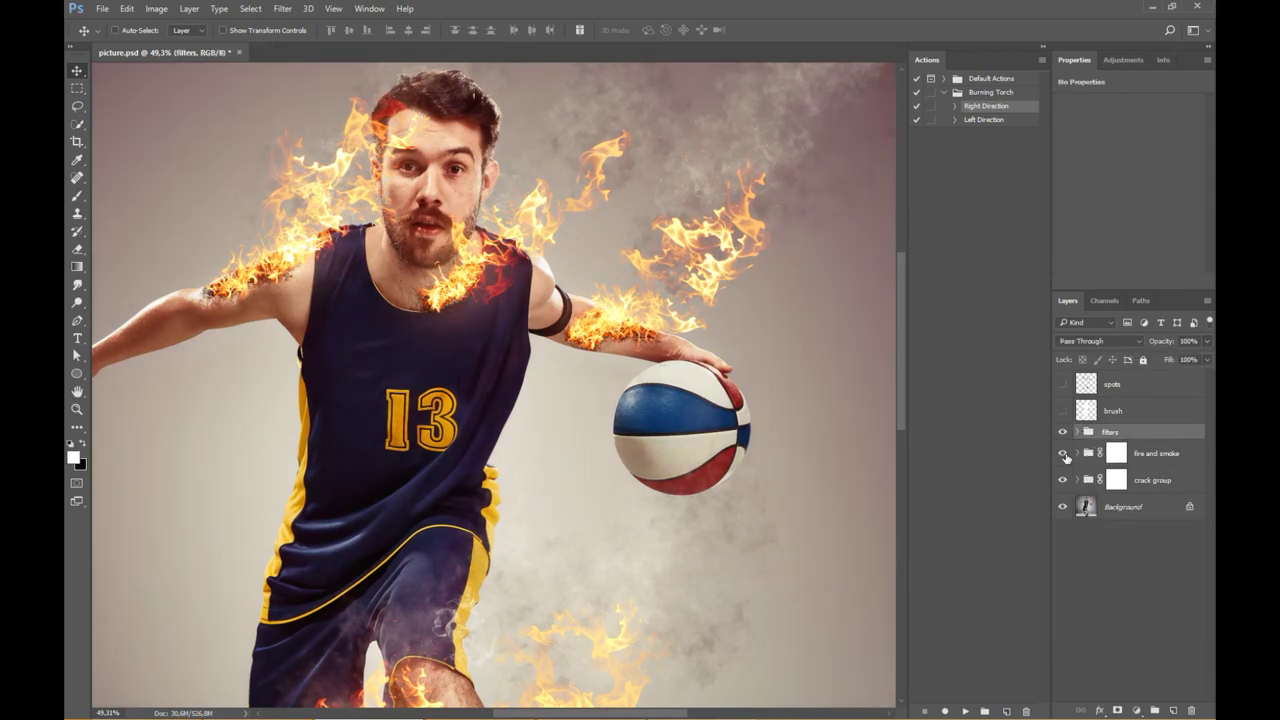
left_click(1063, 455)
left_click(1063, 455)
left_click(1063, 455)
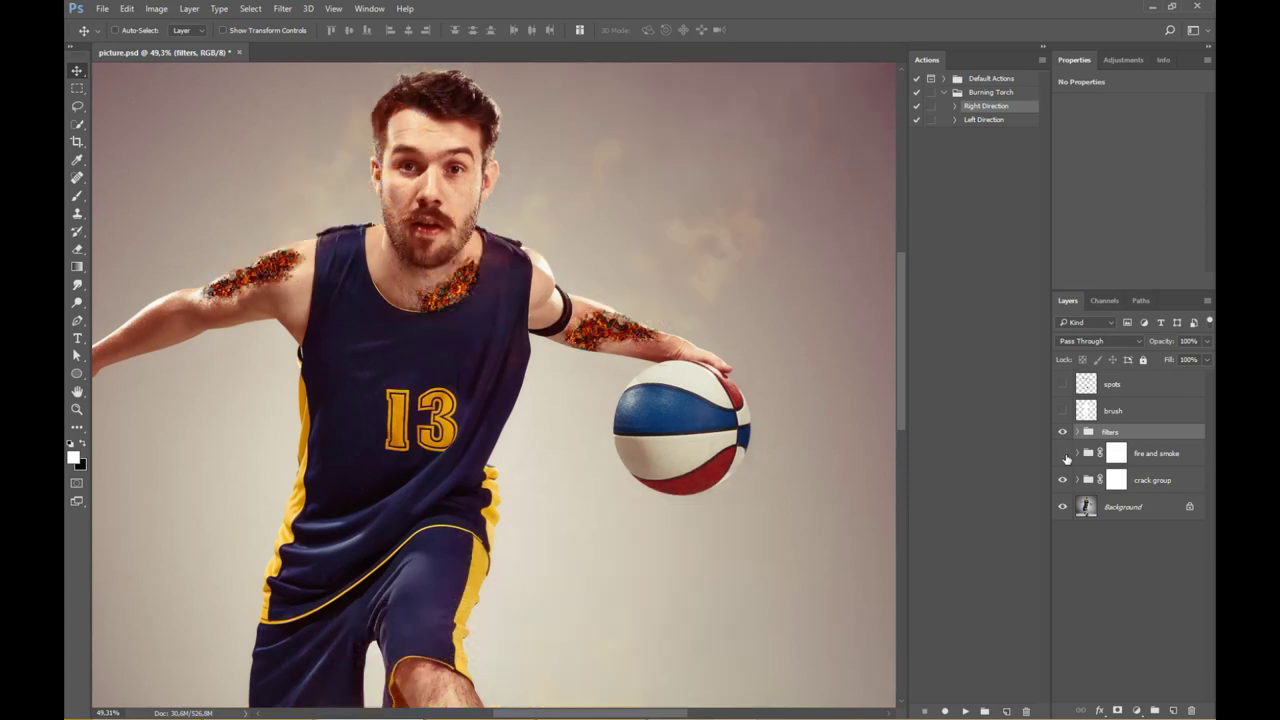
left_click(1063, 455)
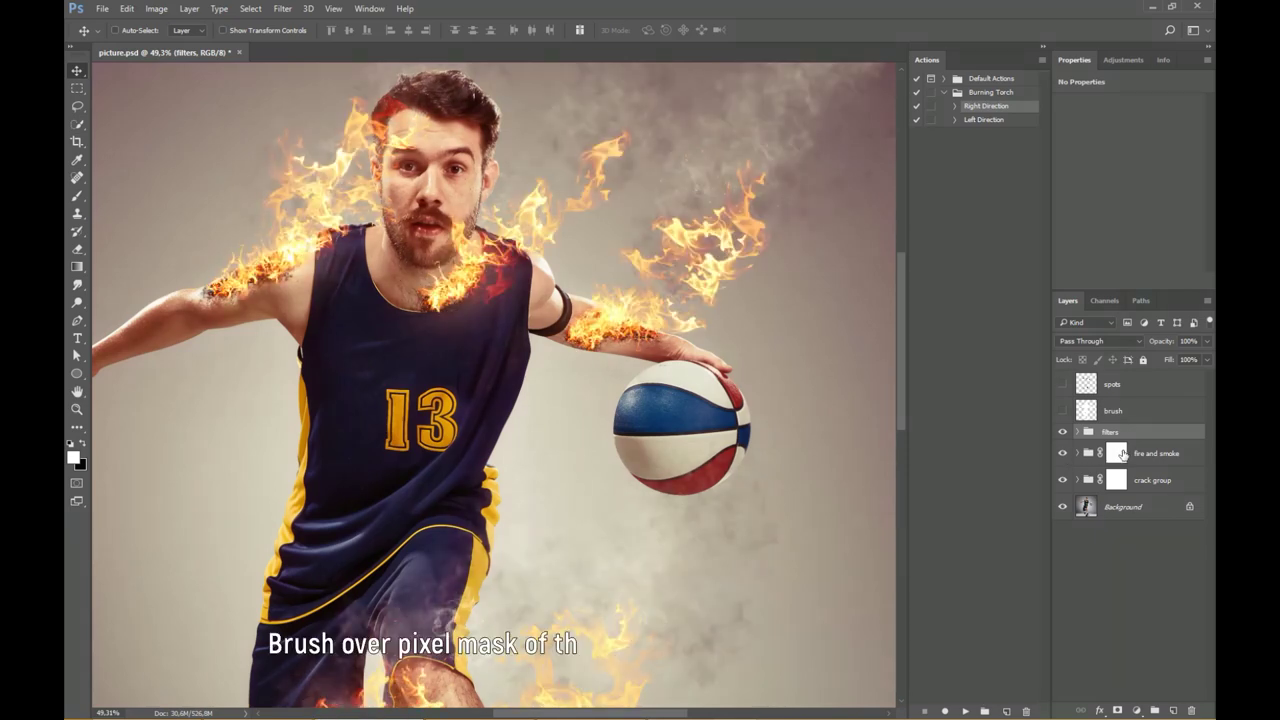
Step: Target the fire and smoke group's mask and inspect the fire 1 and fire 2 groups
left_click(1118, 454)
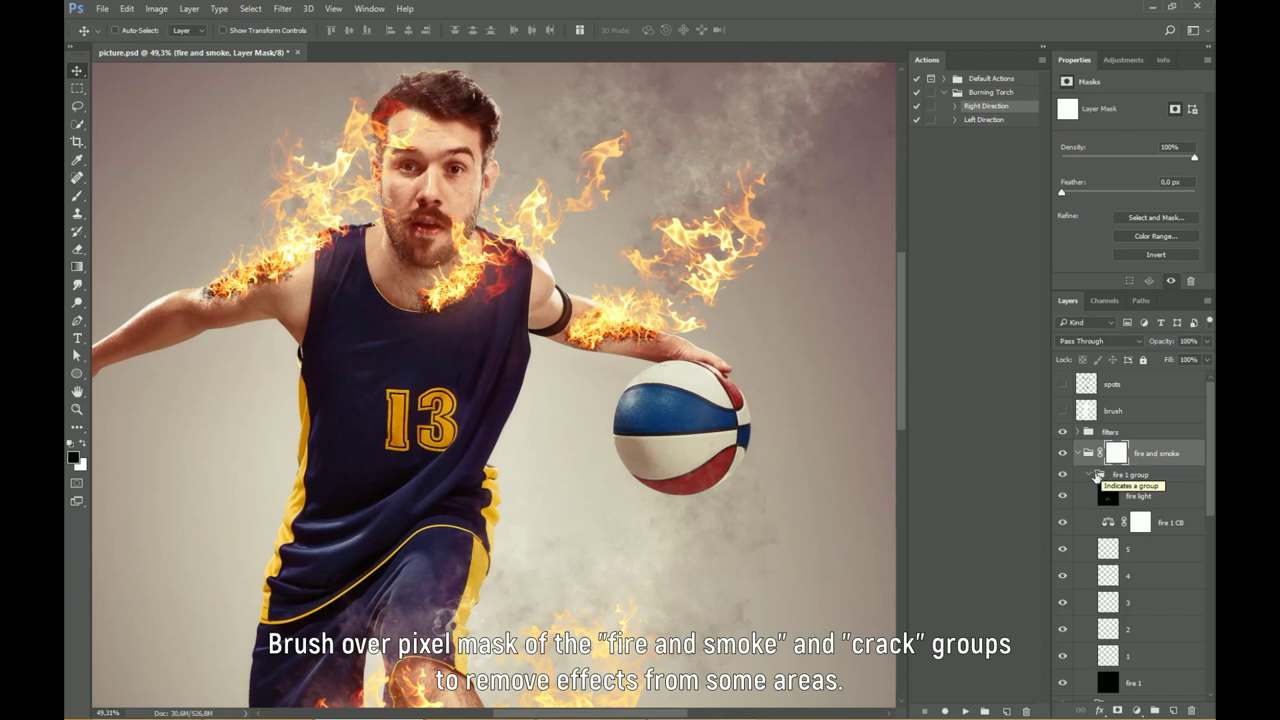
left_click(1088, 474)
left_click(1089, 506)
left_click(1089, 506)
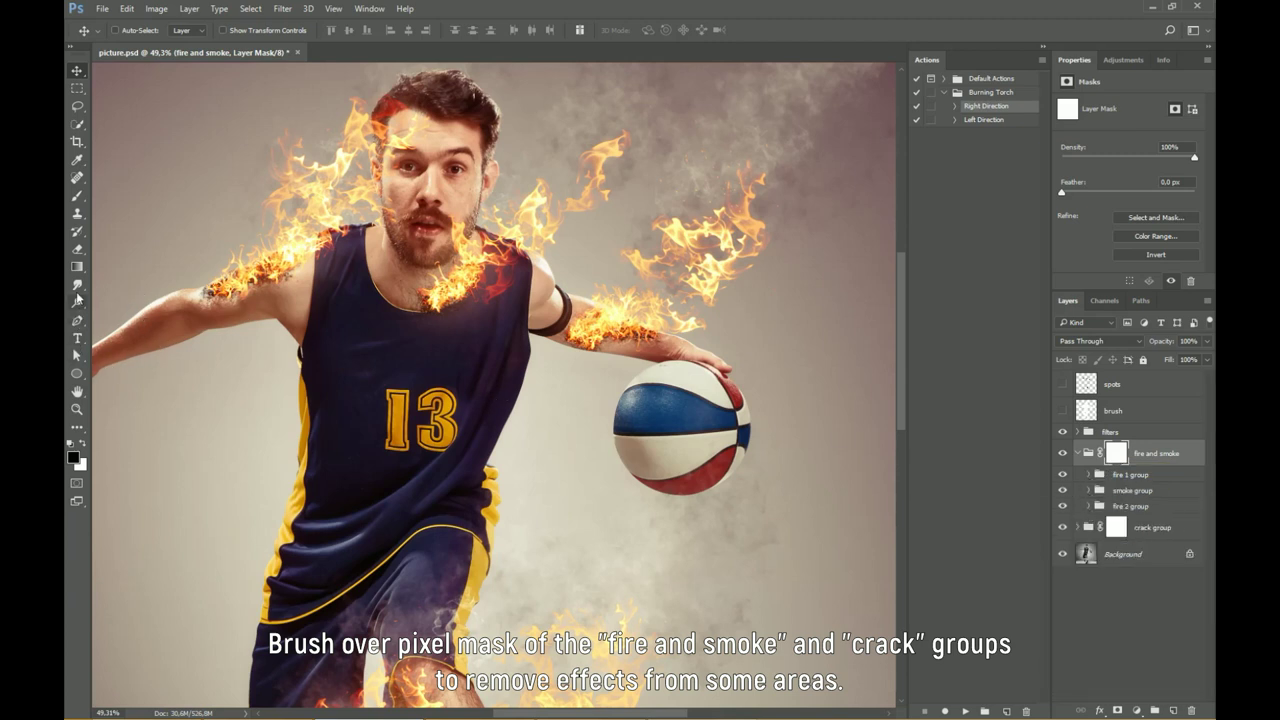
Step: Choose a soft round brush, reduced to around size 80
left_click(77, 195)
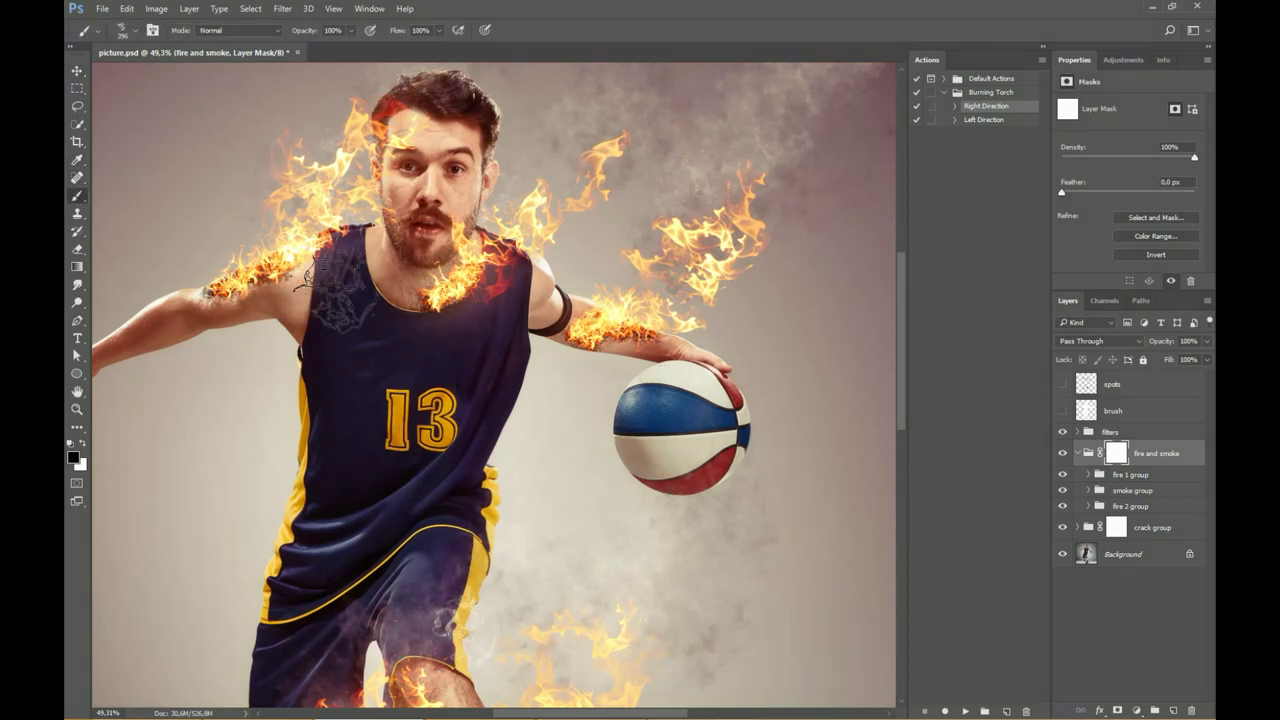
right_click(560, 370)
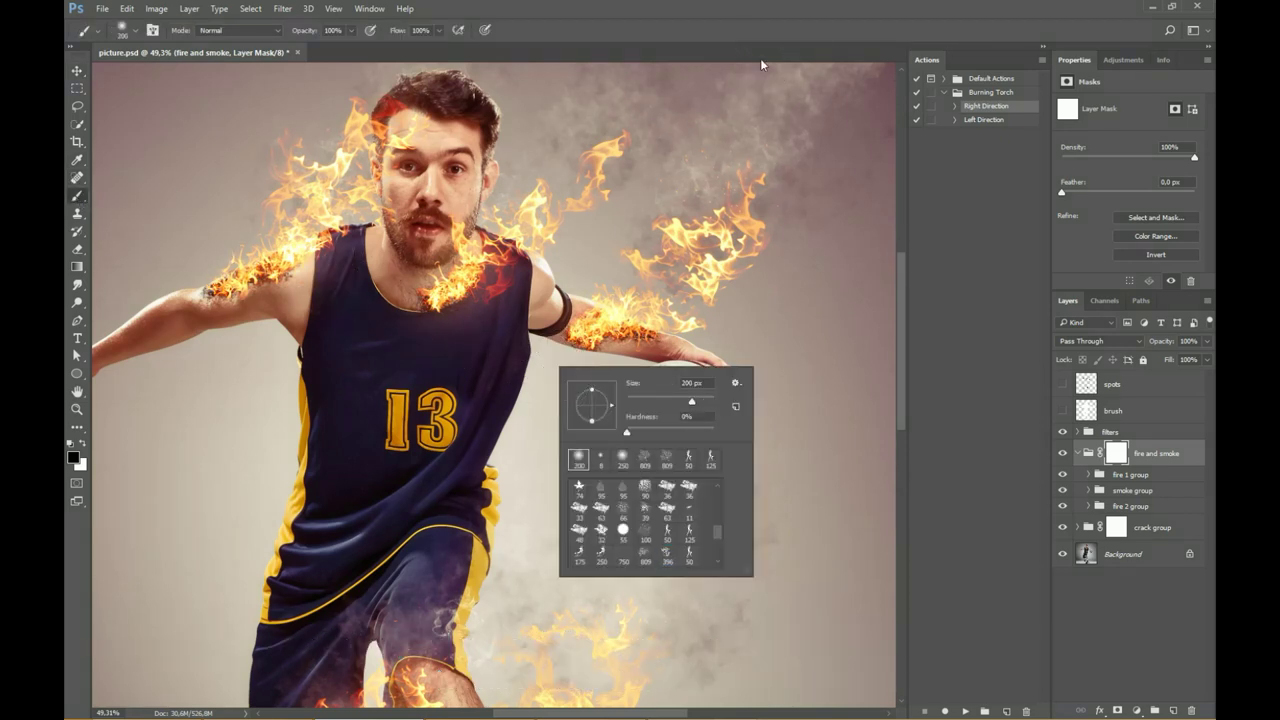
double_click(579, 464)
scroll(627, 190, "down", 5)
scroll(627, 190, "up", 6)
scroll(627, 190, "left", 3)
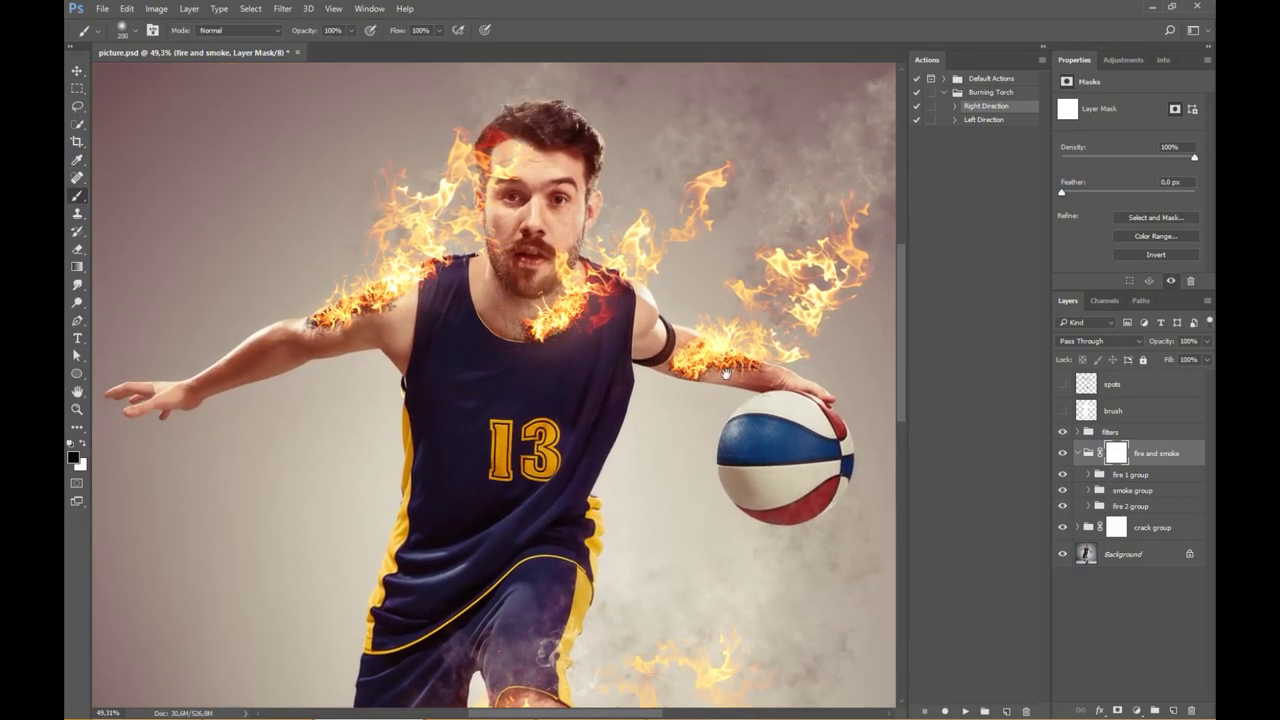
scroll(552, 262, "up", 1)
key("bracketleft")
key("bracketleft")
key("bracketleft")
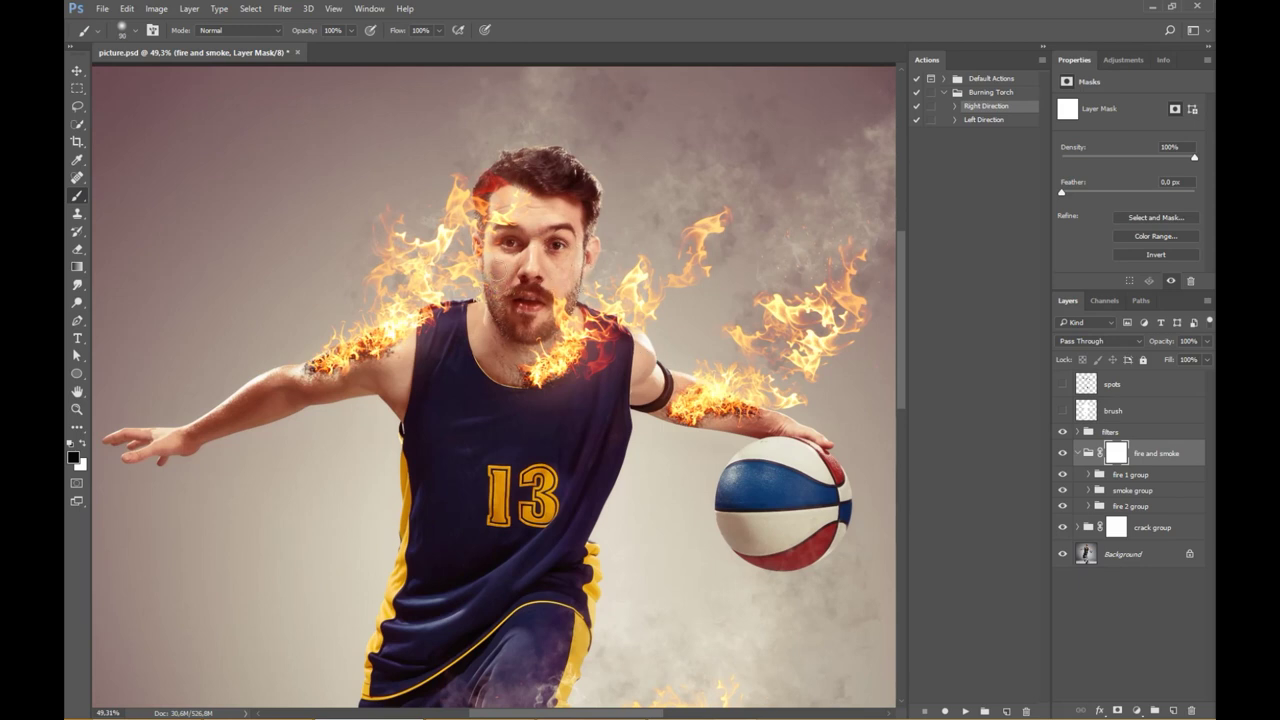
Step: Paint black on the mask to remove the flames over the hair, undoing strokes on the neck and shin
left_click_drag(508, 210, 483, 216)
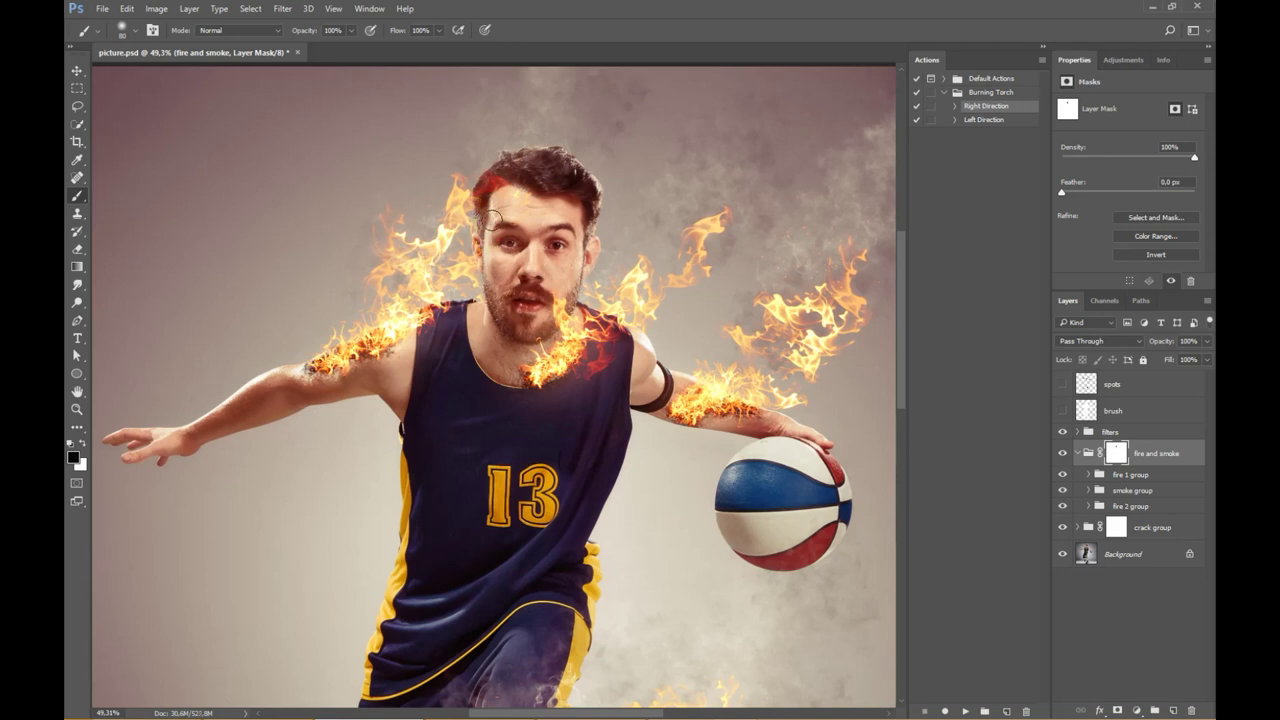
left_click_drag(508, 196, 493, 196)
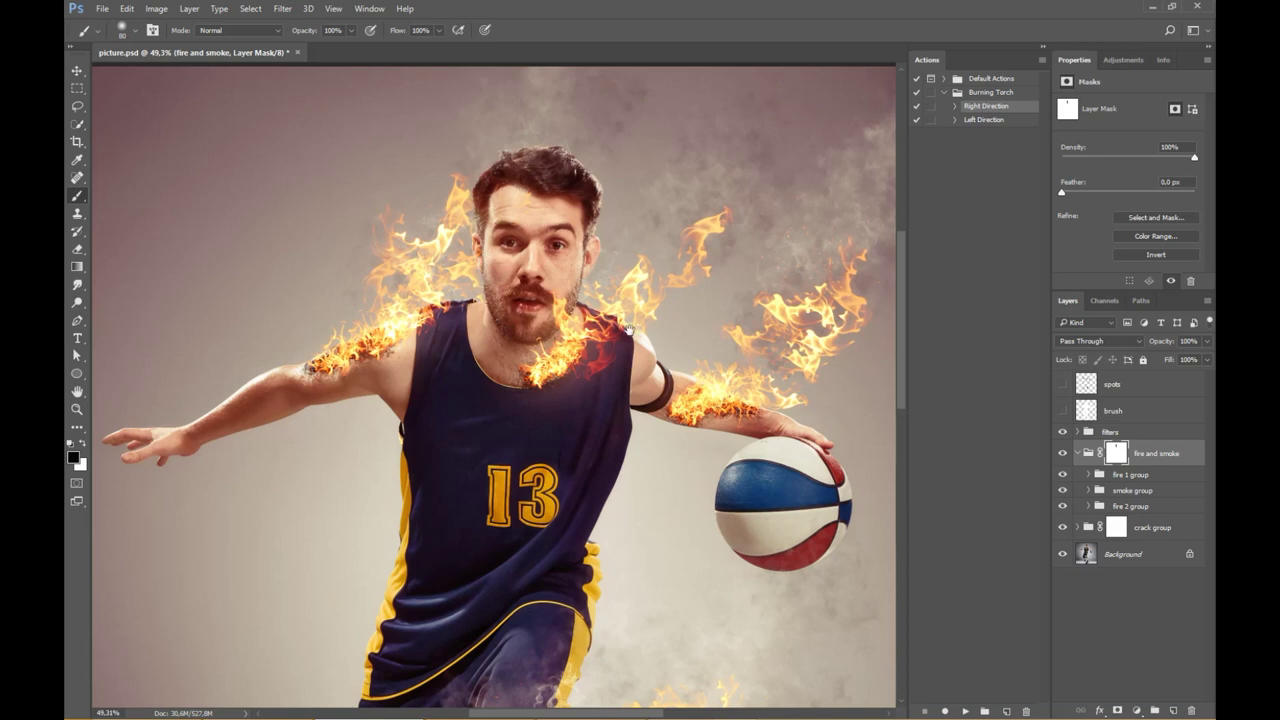
left_click_drag(628, 330, 624, 350)
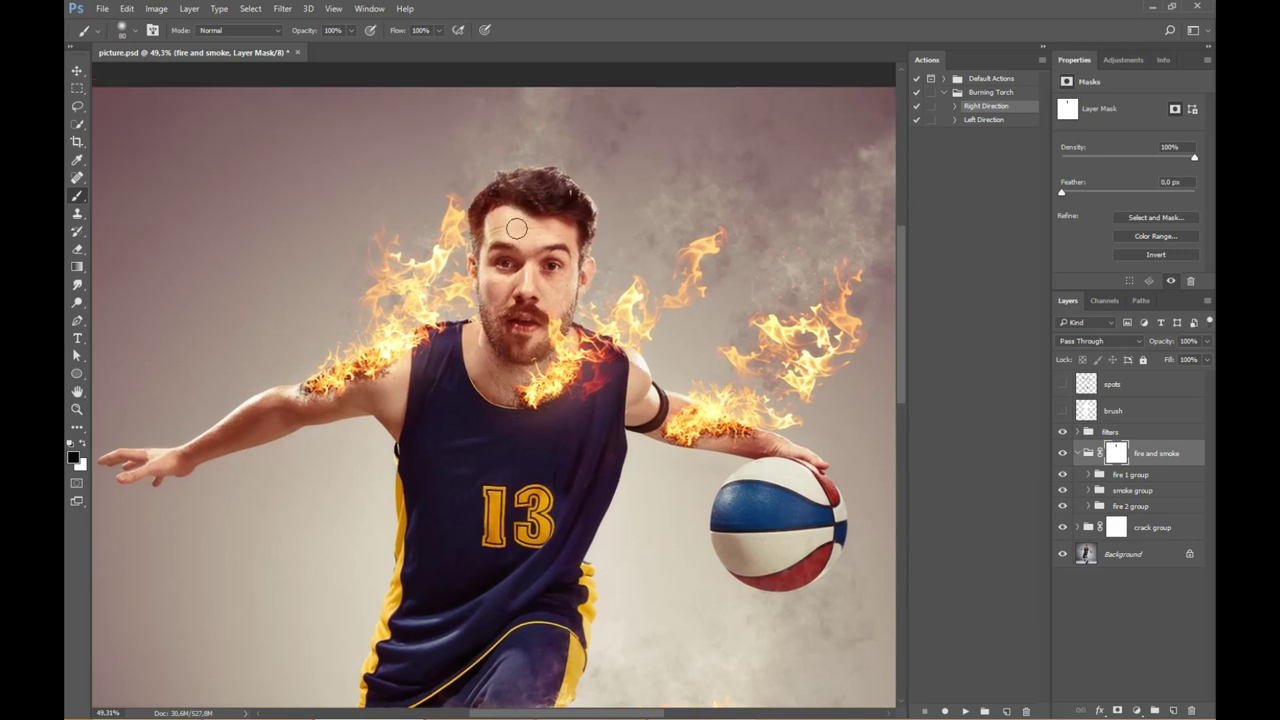
mouse_move(552, 274)
left_mouse_down()
mouse_move(536, 244)
mouse_move(530, 289)
left_mouse_up()
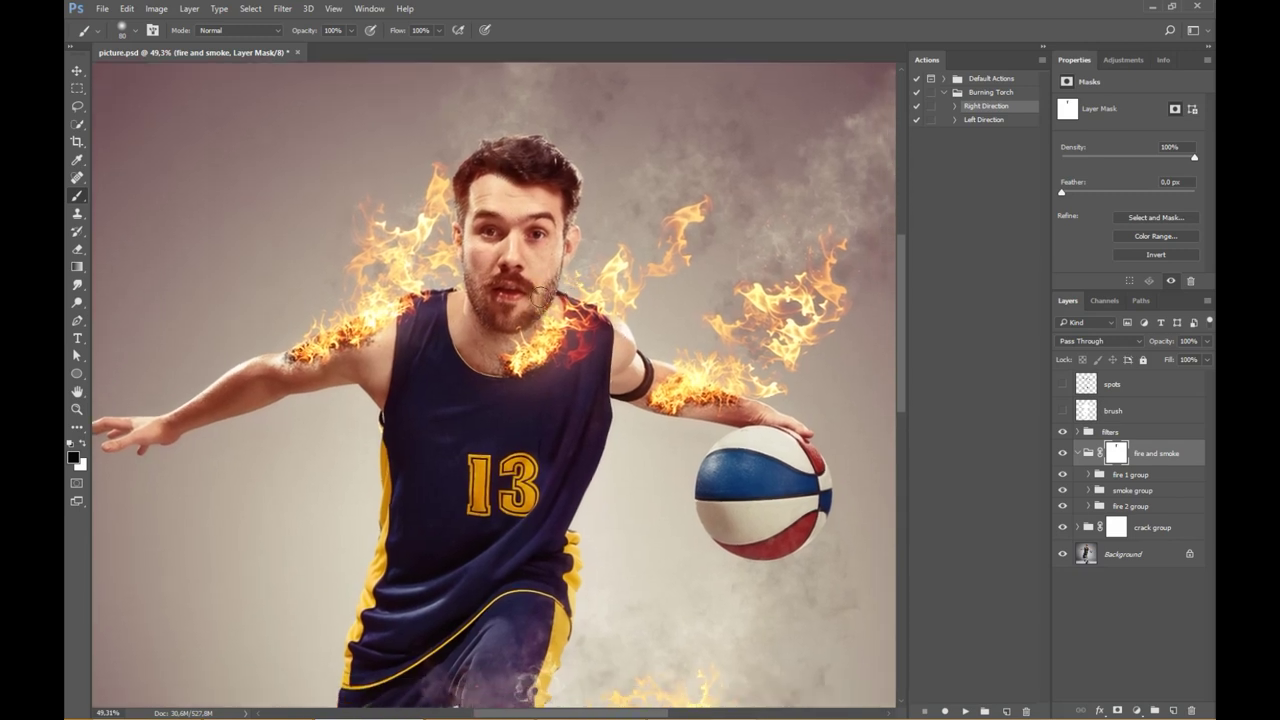
key("ctrl+z")
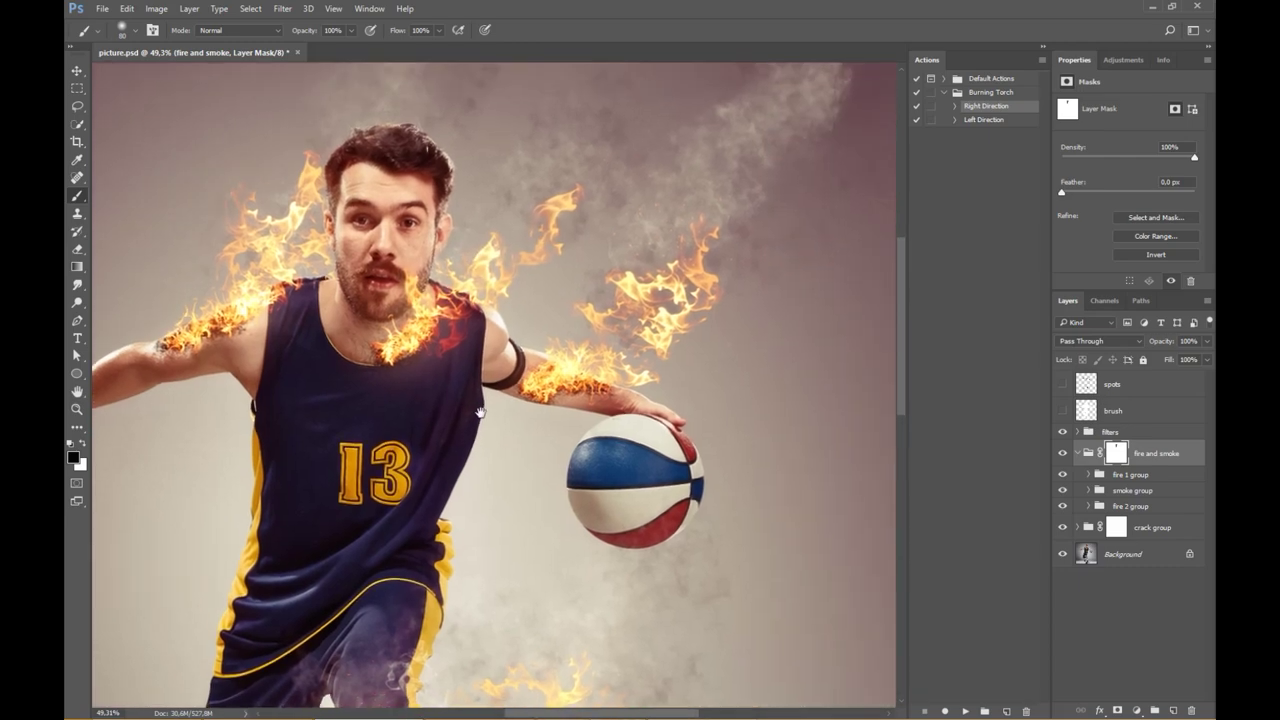
left_click_drag(608, 425, 588, 273)
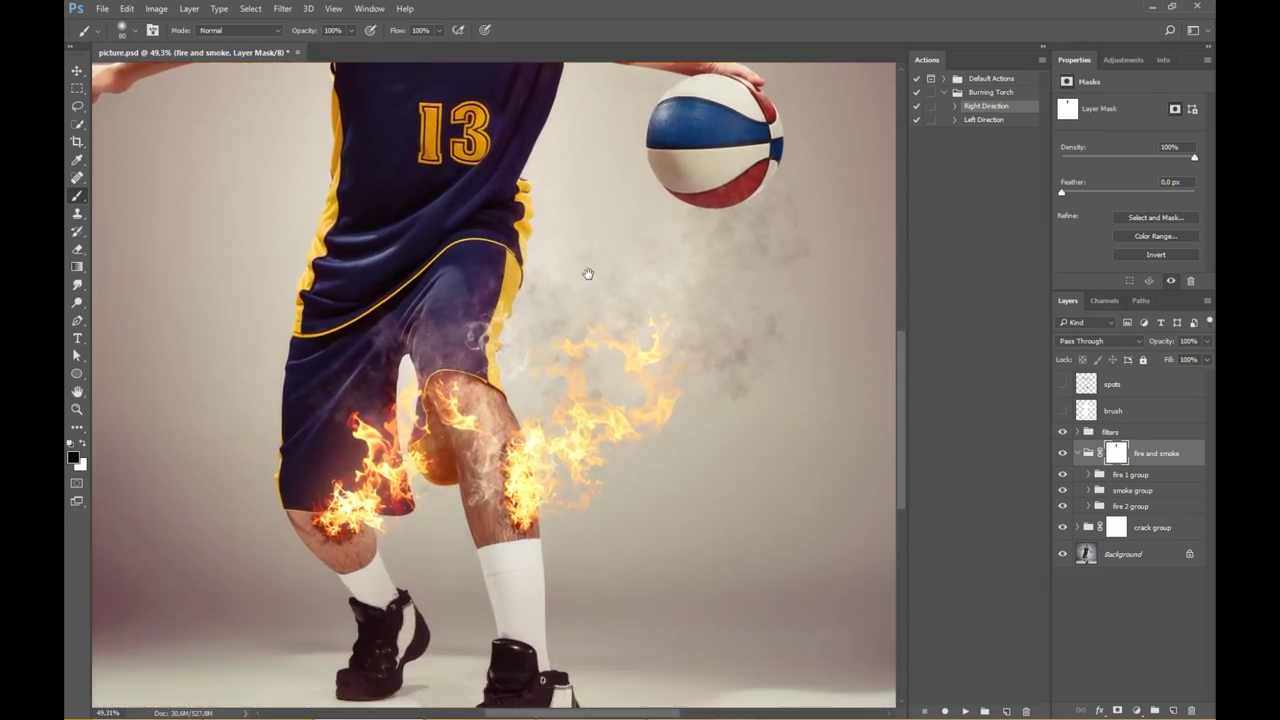
mouse_move(530, 530)
left_mouse_down()
mouse_move(515, 470)
mouse_move(522, 497)
left_mouse_up()
key("ctrl+z")
Step: Select the crack group's mask and toggle the leg cracks to compare the knees
left_click(1078, 453)
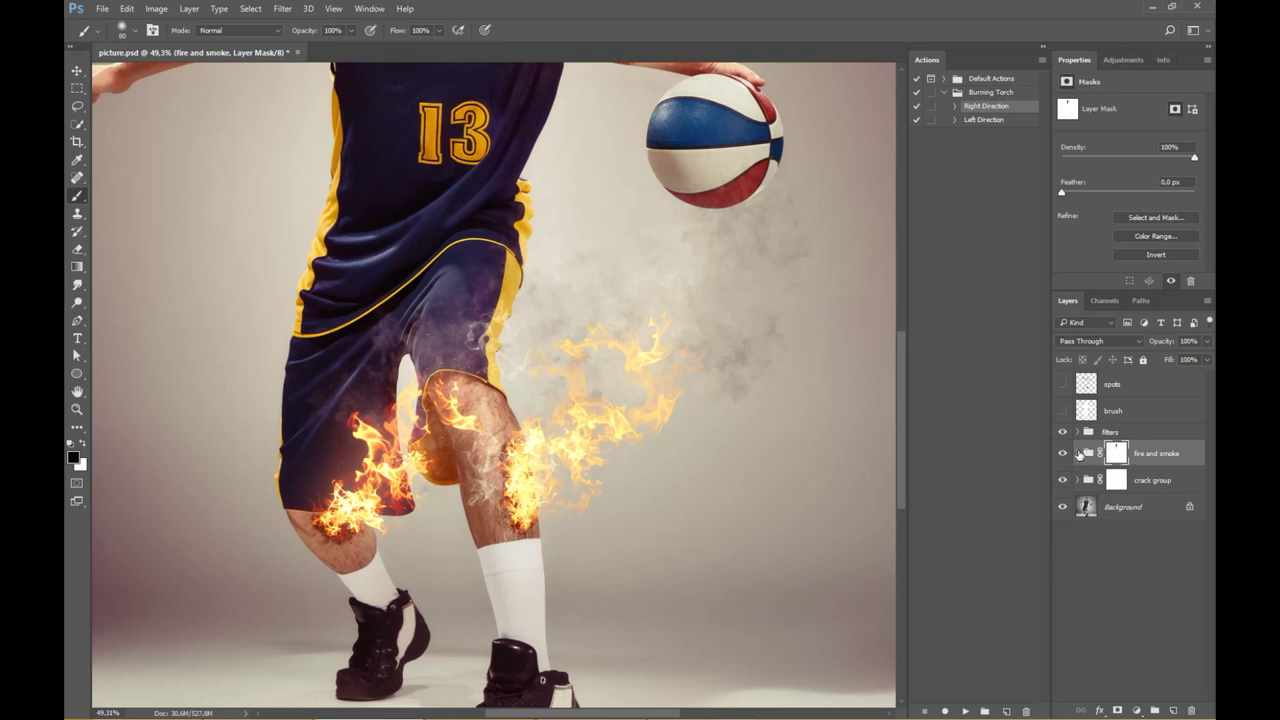
left_click(1116, 482)
left_click(1077, 480)
left_click(1077, 480)
left_click(1063, 480)
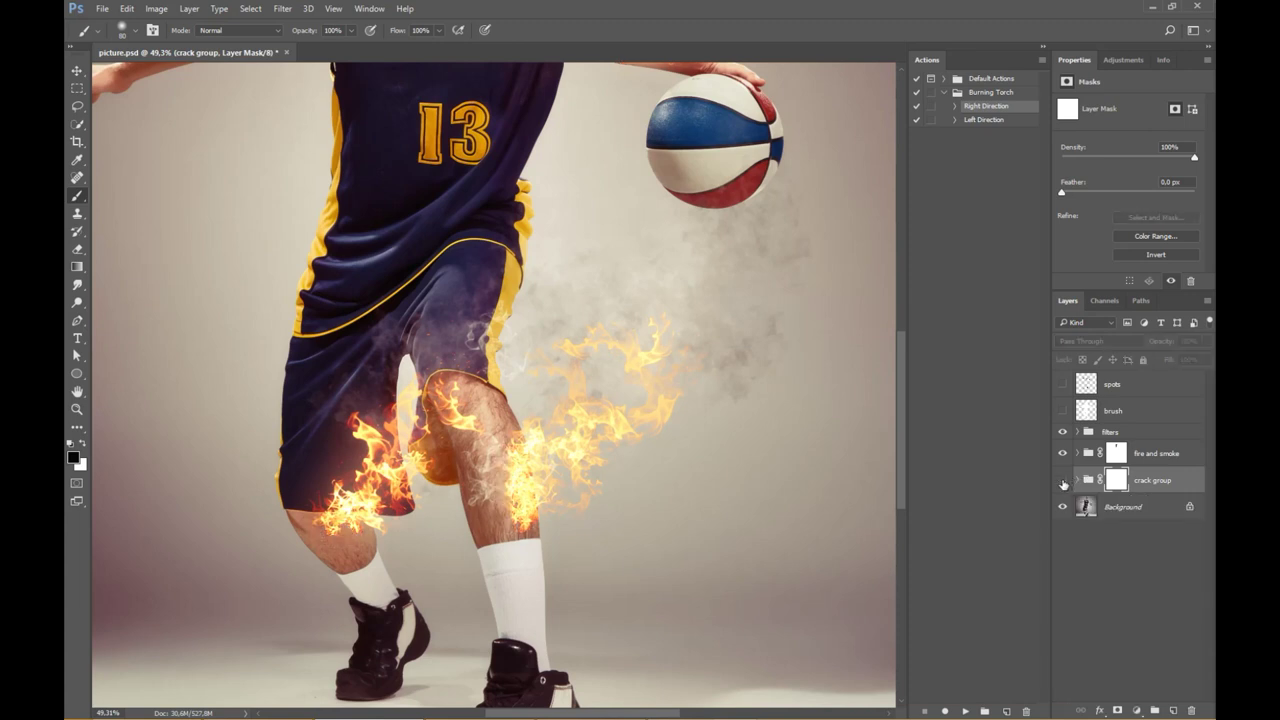
left_click(1063, 481)
left_click_drag(814, 465, 931, 438)
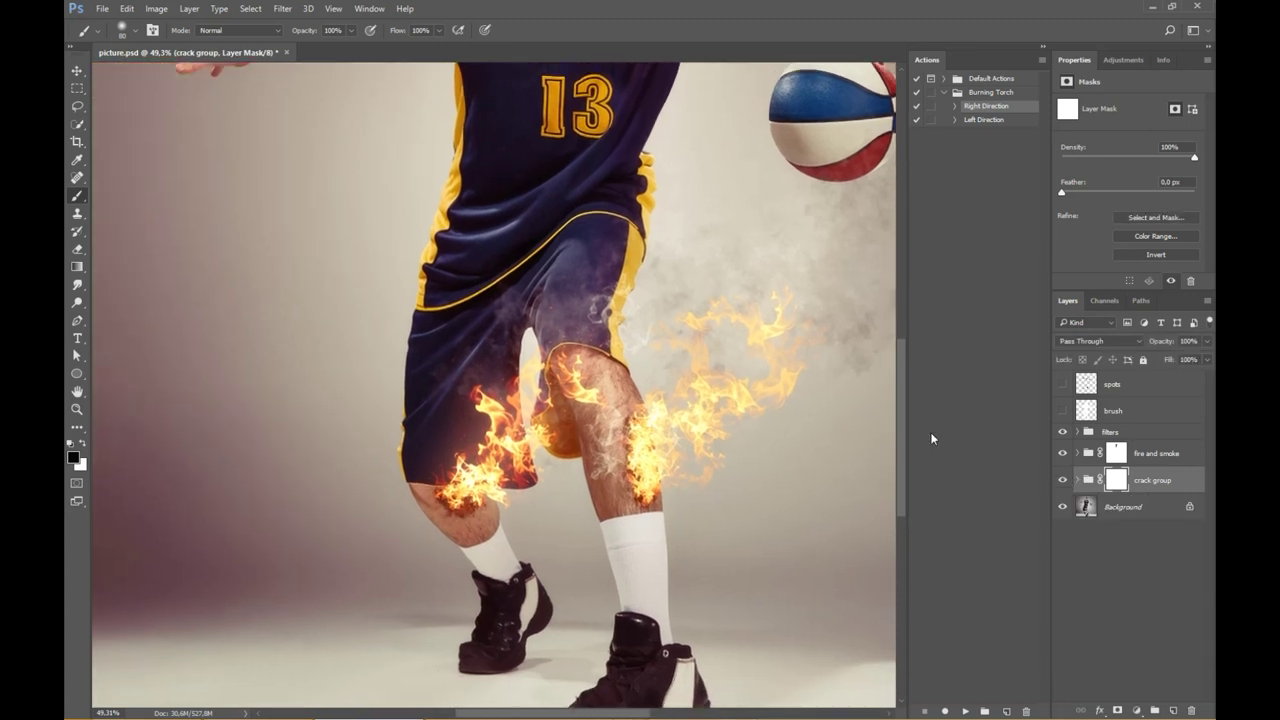
left_click_drag(607, 453, 619, 423)
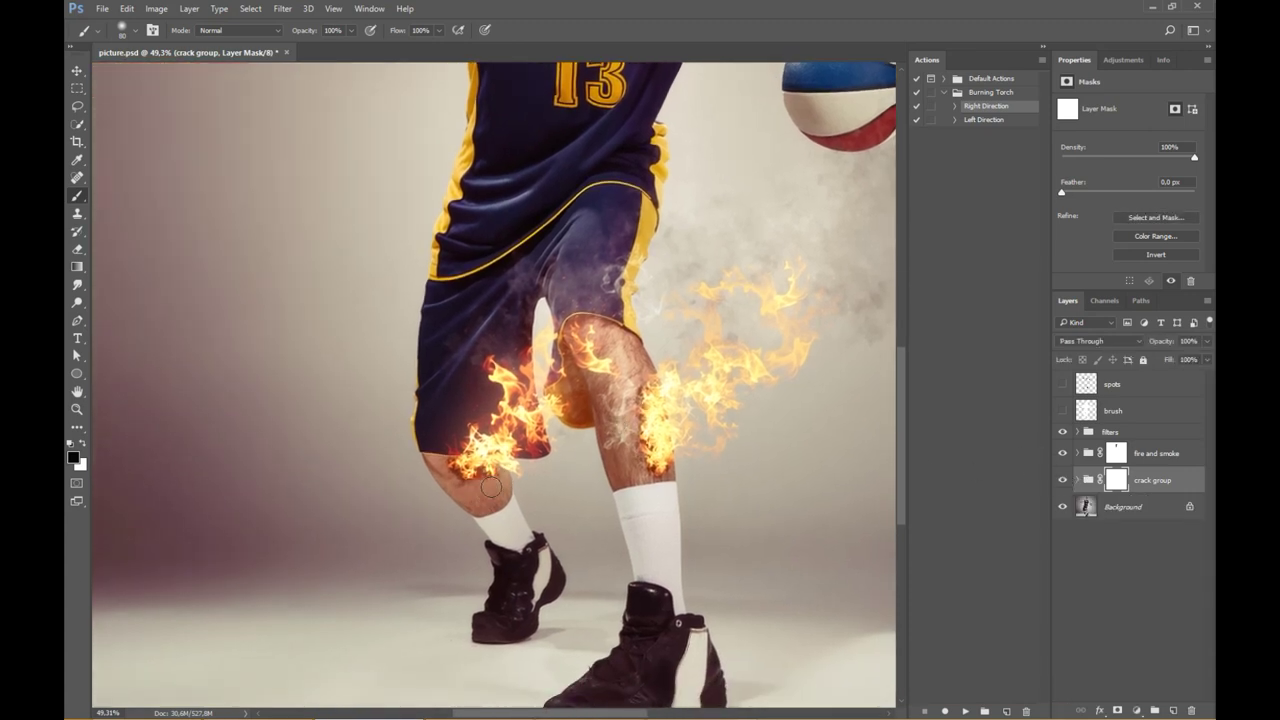
scroll(614, 366, "up", 5)
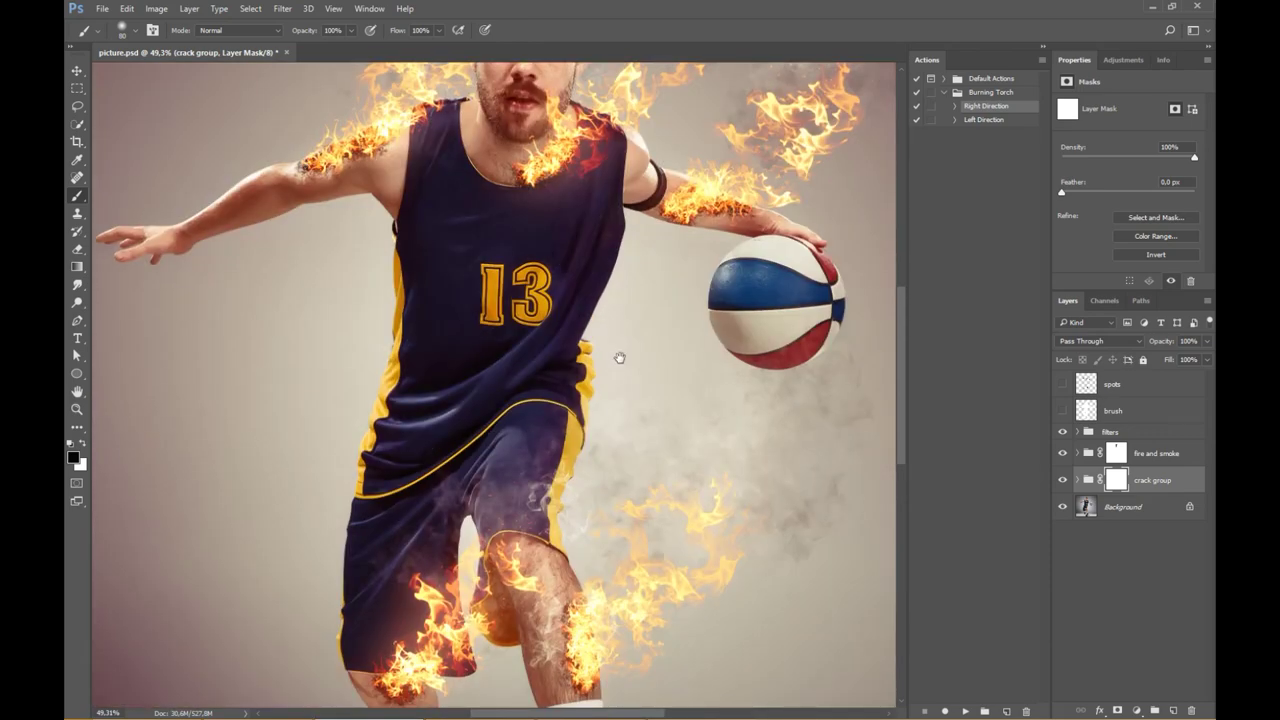
scroll(724, 332, "up", 3)
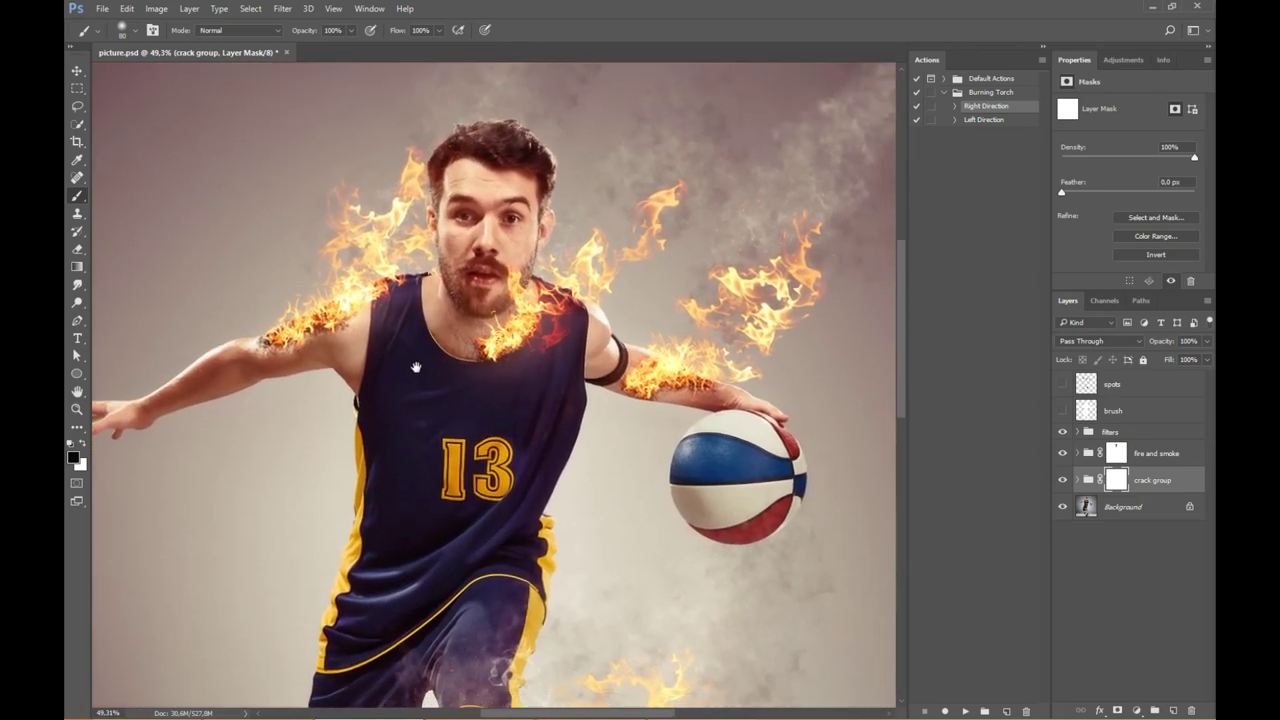
Step: Hide all panels and pan over the finished image down to the legs and shoes
key("Tab")
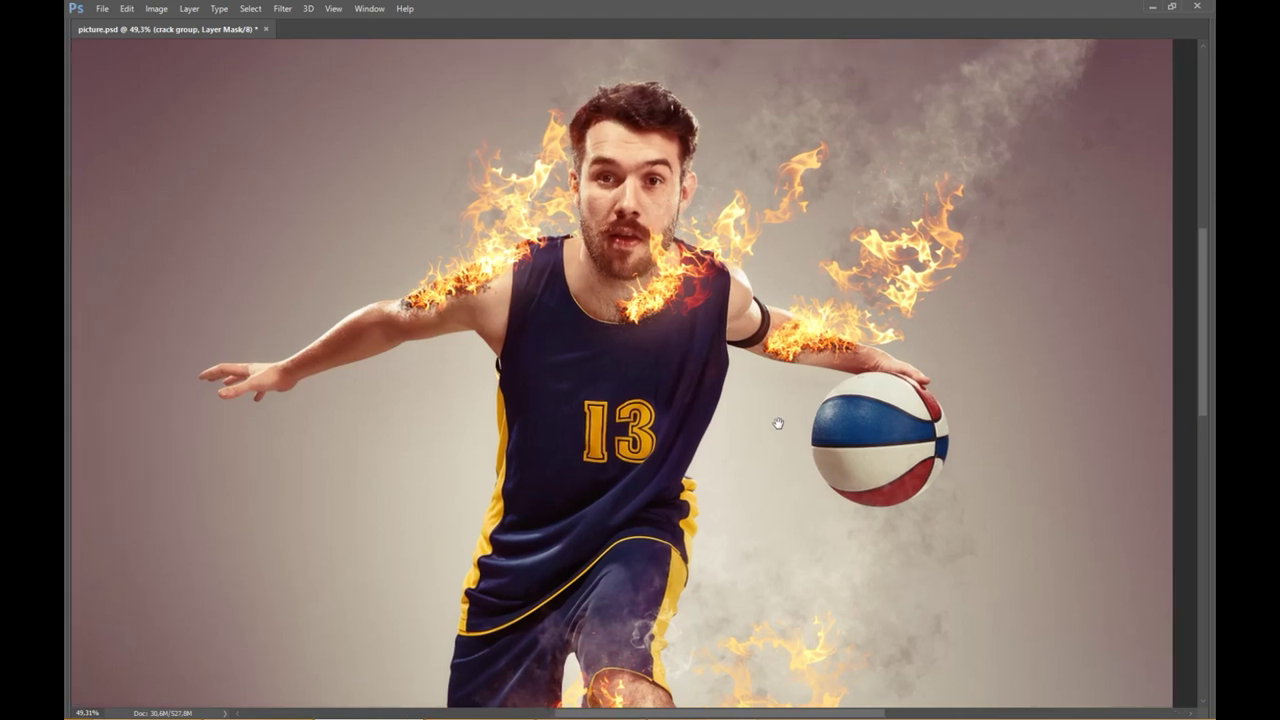
left_click_drag(789, 417, 771, 476)
mouse_move(917, 527)
left_mouse_down()
mouse_move(946, 534)
mouse_move(959, 152)
mouse_move(966, 506)
mouse_move(938, 513)
left_mouse_up()
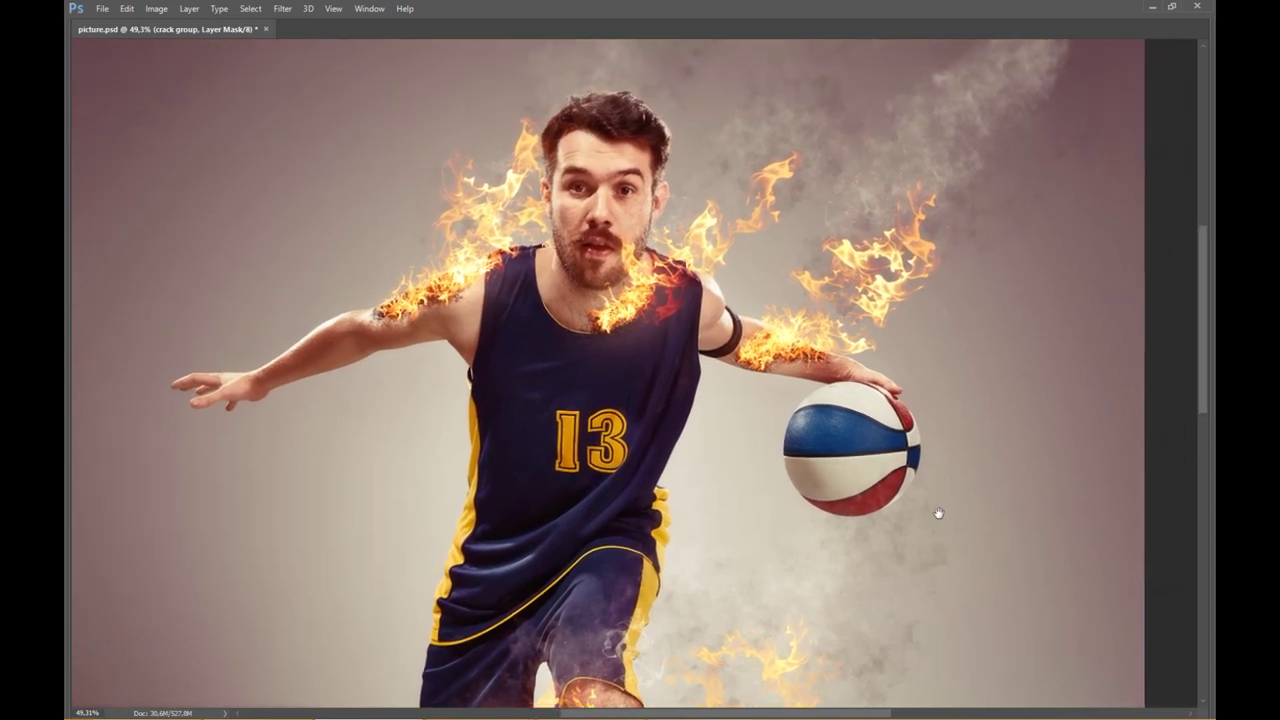